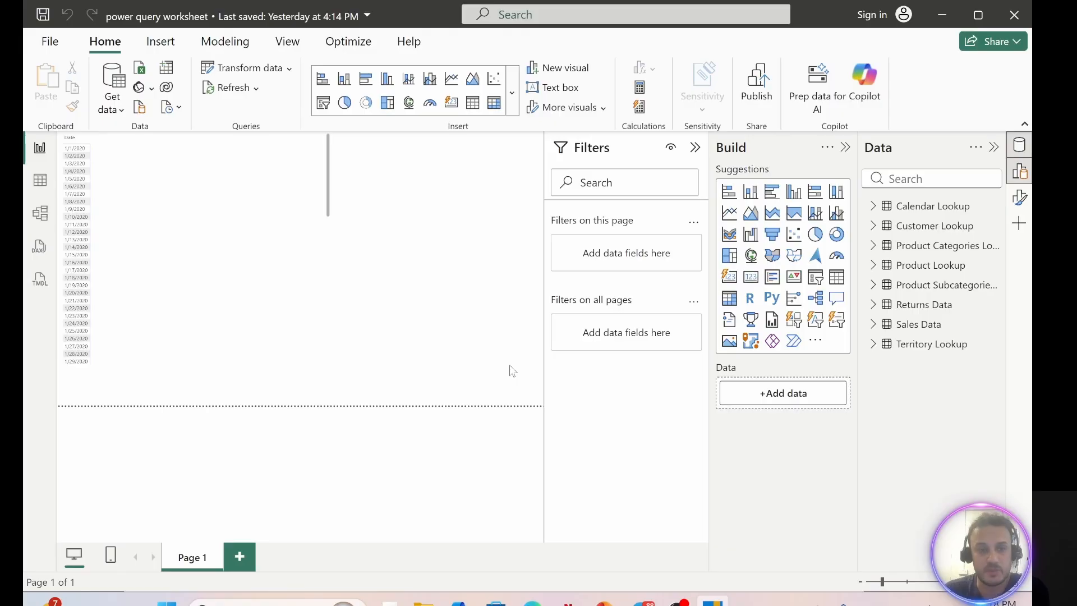
Examine the table relationships in the model view, with the Properties and Data panes collapsed
{"action": "left_click", "coordinate": [38, 215]}
{"action": "left_click", "coordinate": [790, 147]}
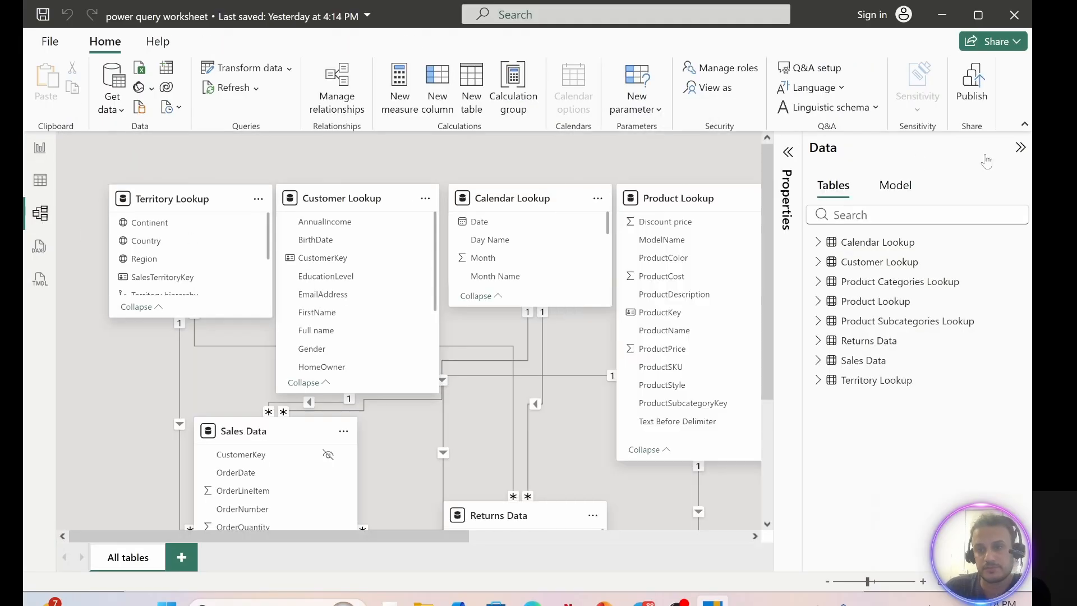
{"action": "left_click", "coordinate": [1019, 148]}
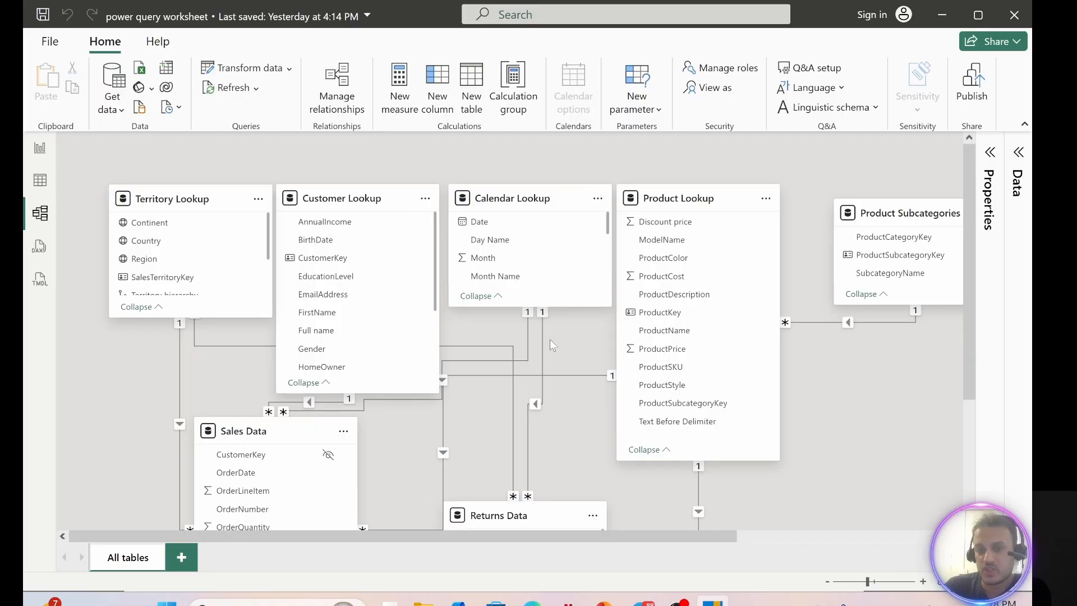
{"action": "scroll", "coordinate": [548, 342], "scroll_direction": "down", "scroll_amount": 2}
{"action": "scroll", "coordinate": [547, 344], "scroll_direction": "up", "scroll_amount": 2}
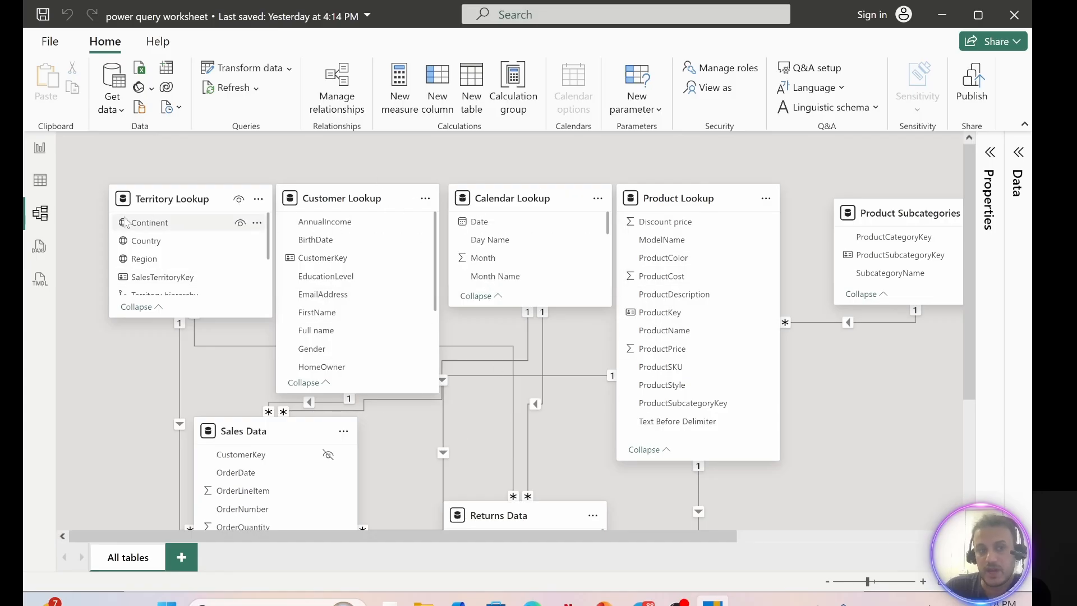
Look over the table and report views, view the Territory Lookup formula in Power Query Editor, and close the editor
{"action": "left_click", "coordinate": [41, 181]}
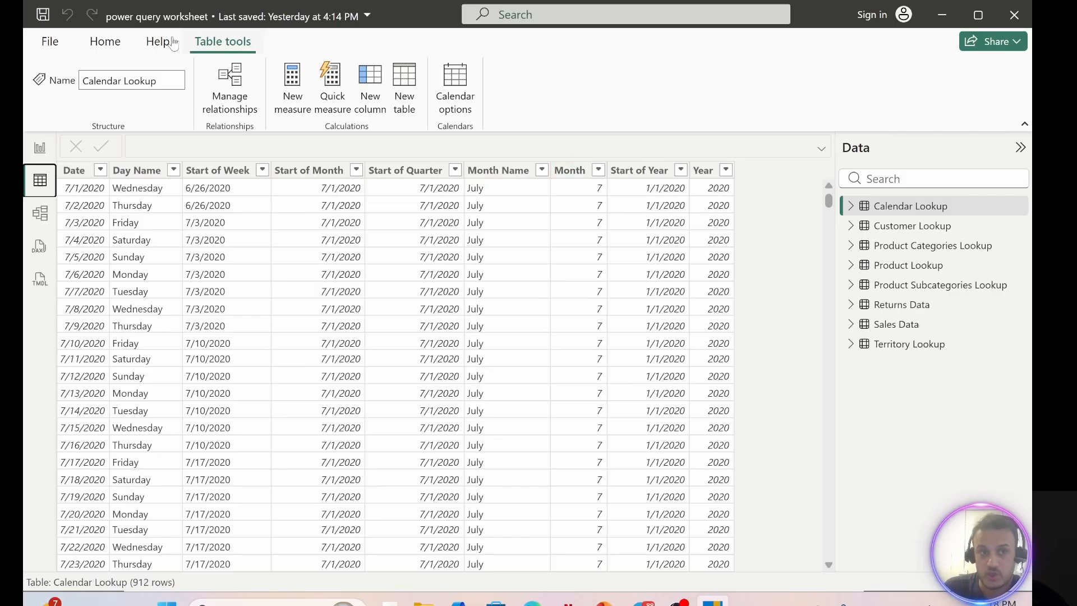
{"action": "left_click", "coordinate": [39, 149]}
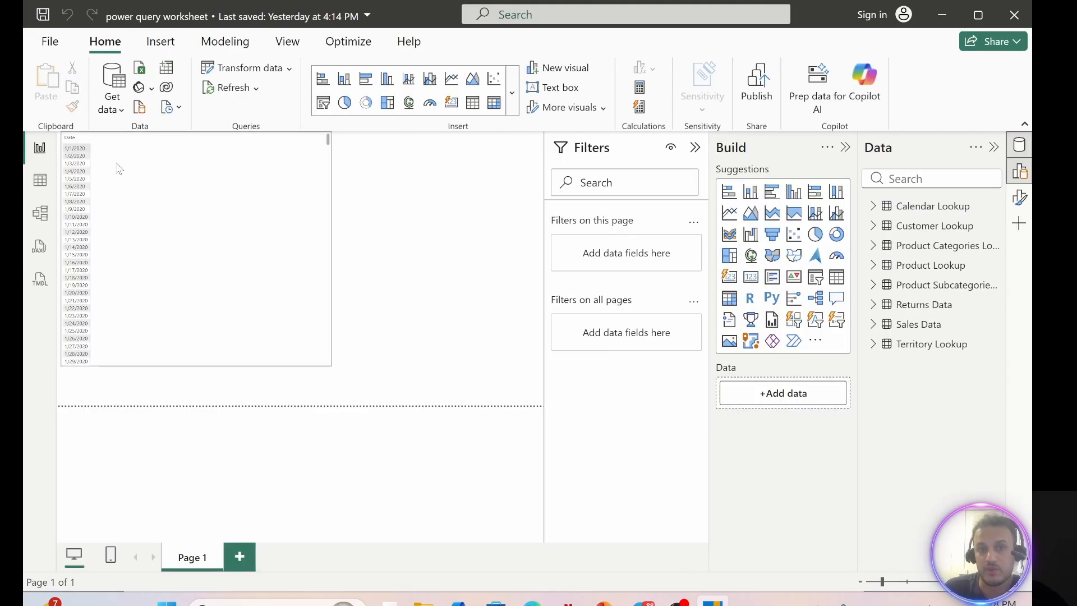
{"action": "left_click", "coordinate": [246, 71]}
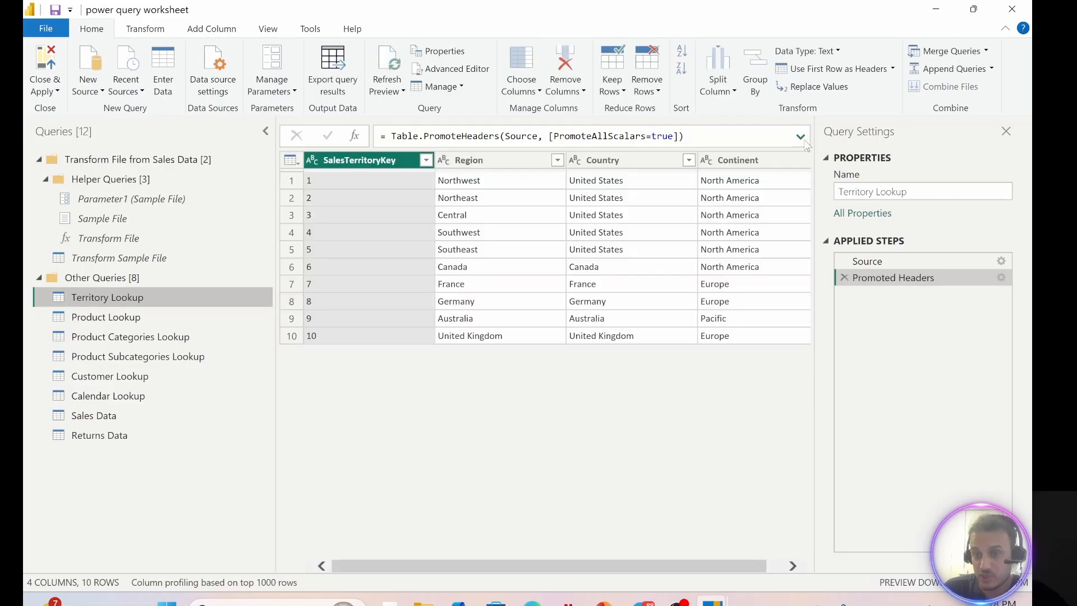
{"action": "left_click", "coordinate": [800, 137]}
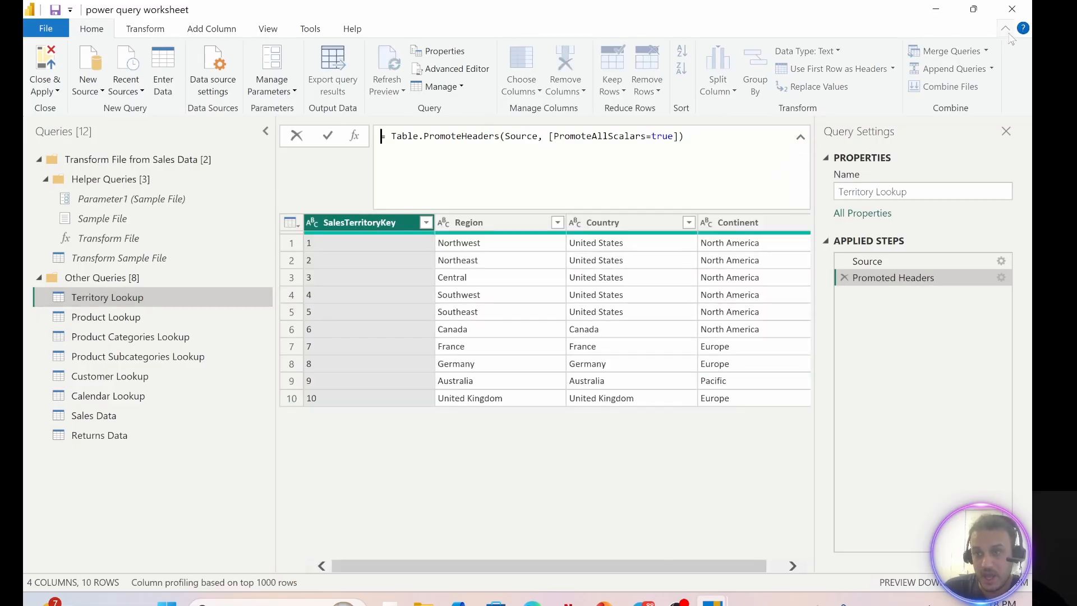
{"action": "left_click", "coordinate": [1012, 10]}
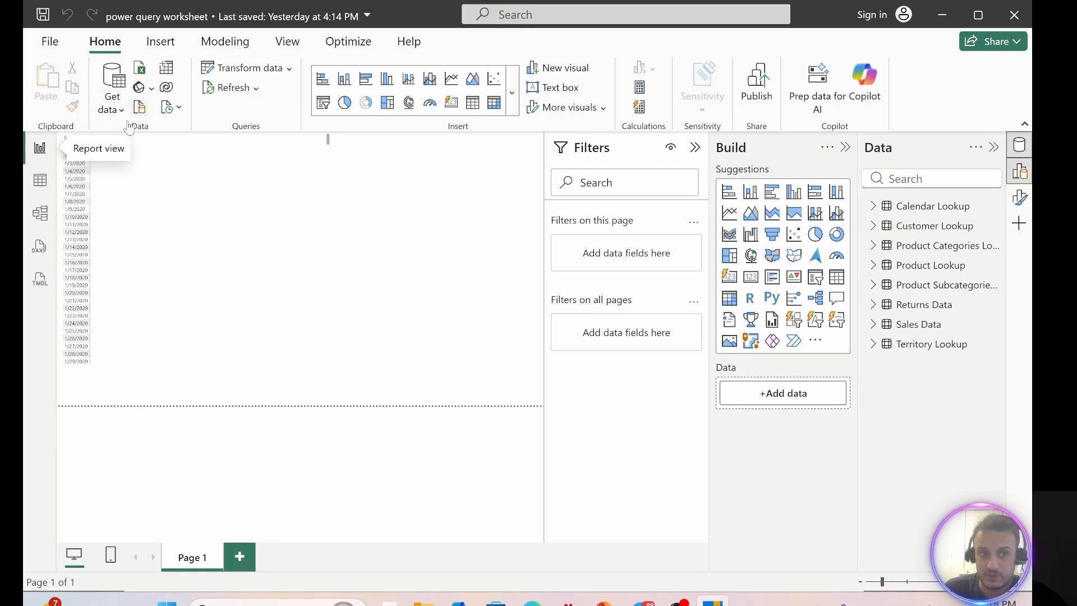
Display the Sales Data table in the table view and select its OrderQuantity column
{"action": "left_click", "coordinate": [39, 180]}
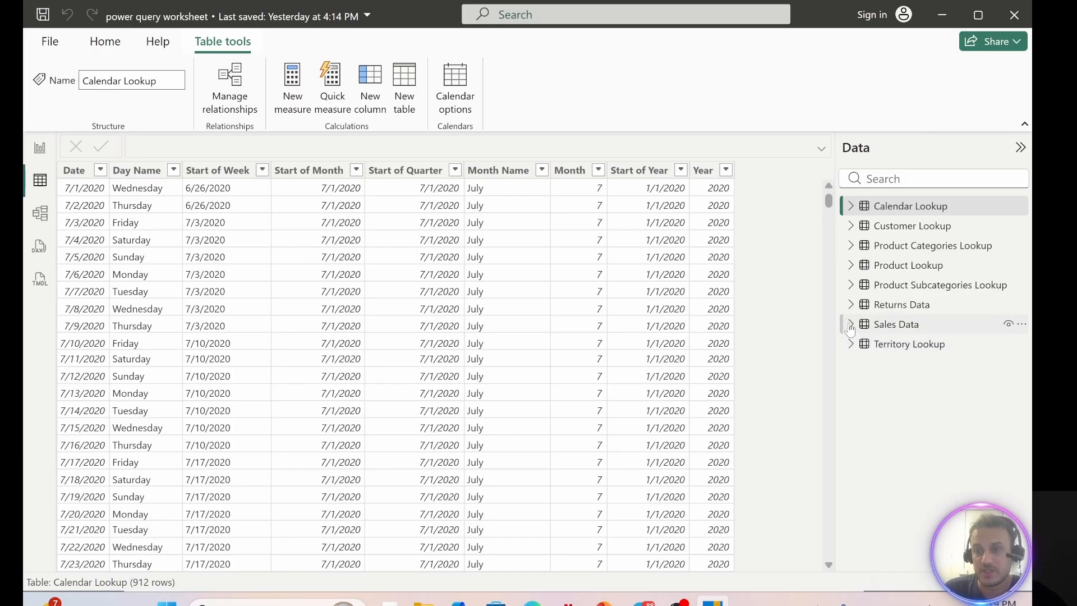
{"action": "left_click", "coordinate": [880, 328]}
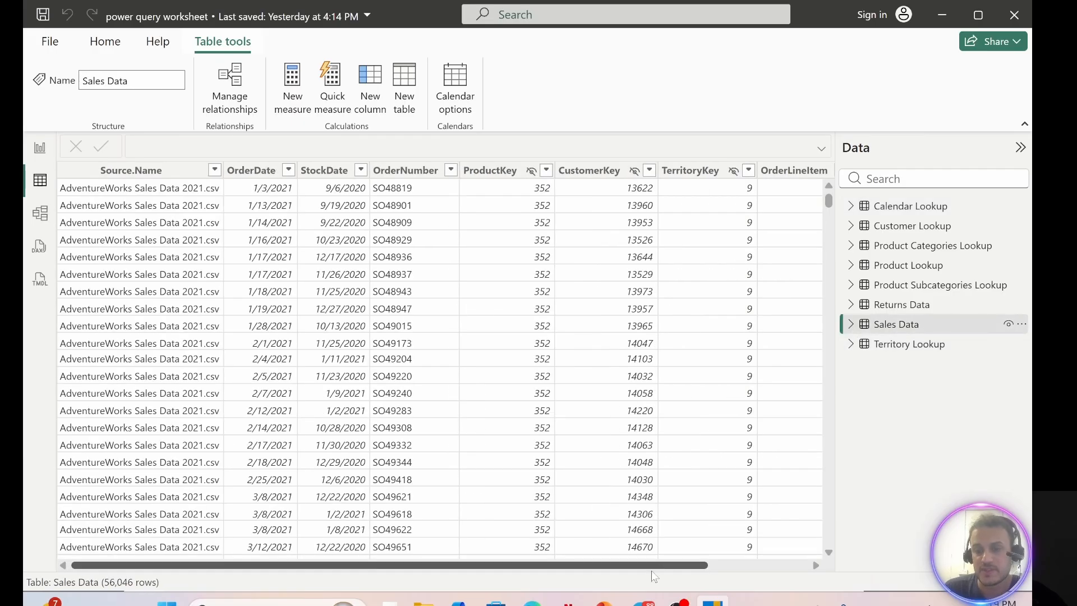
{"action": "left_click_drag", "start_coordinate": [655, 565], "coordinate": [794, 571]}
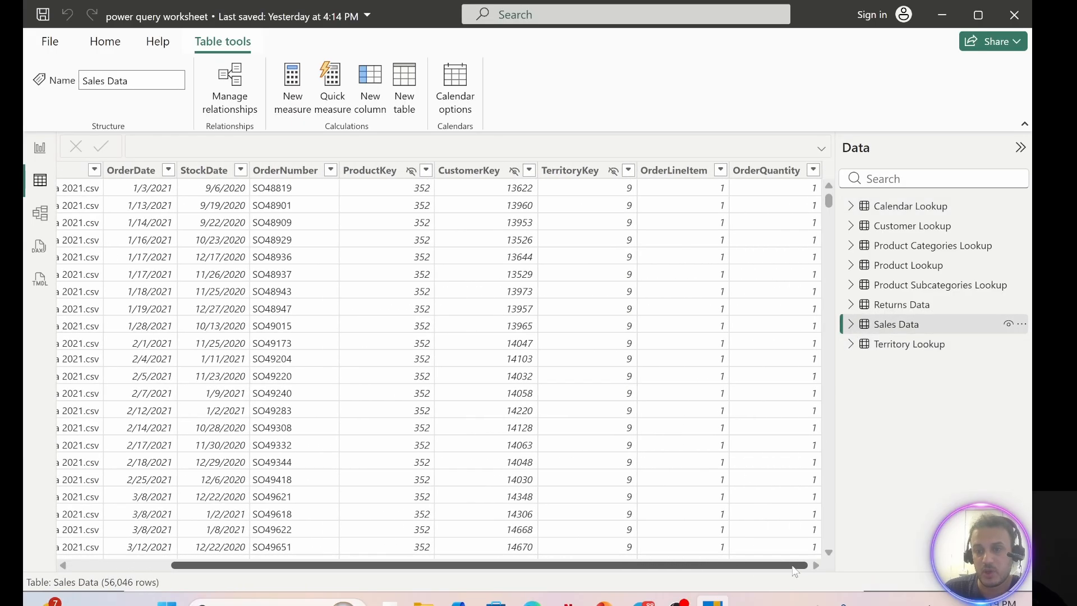
{"action": "left_click", "coordinate": [770, 172]}
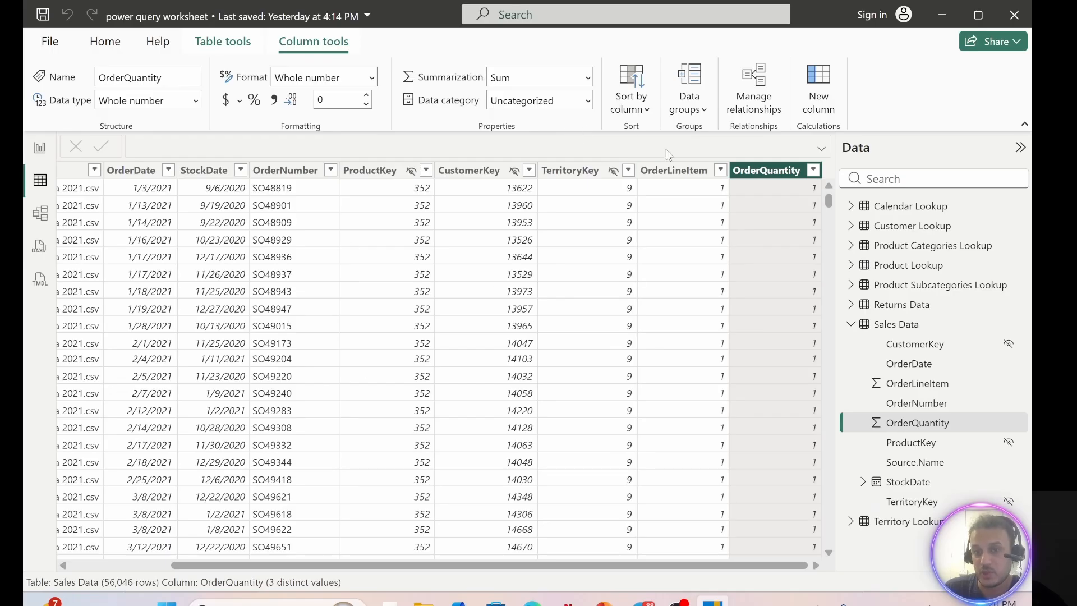
{"action": "right_click", "coordinate": [759, 173]}
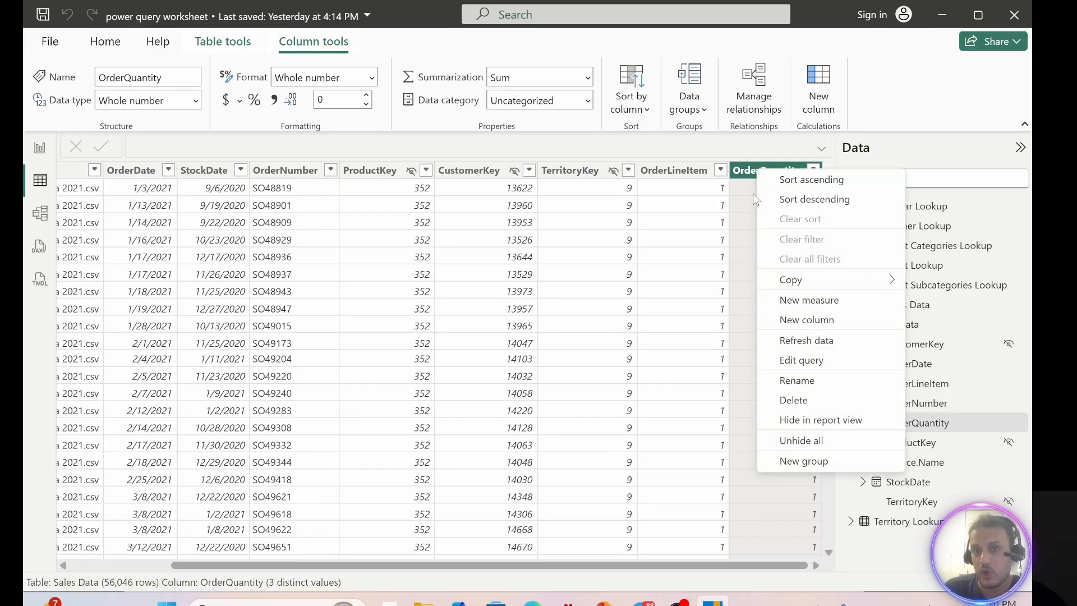
{"action": "left_click", "coordinate": [752, 175]}
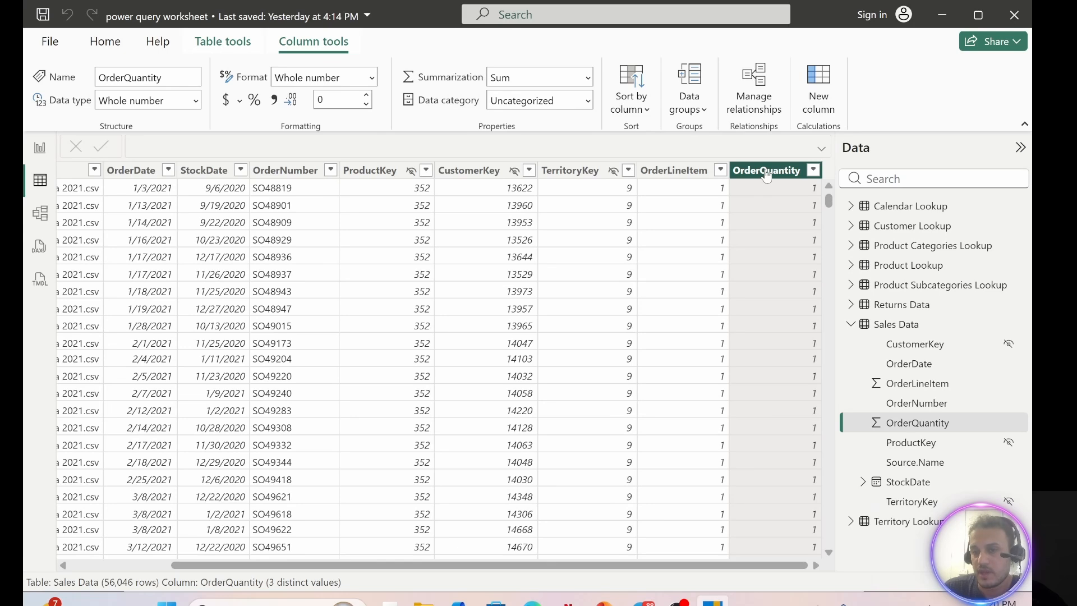
Add a calculated column to Sales Data and name it "Quanitity Type" in the formula, followed by an equals sign and a new line
{"action": "left_click", "coordinate": [819, 87]}
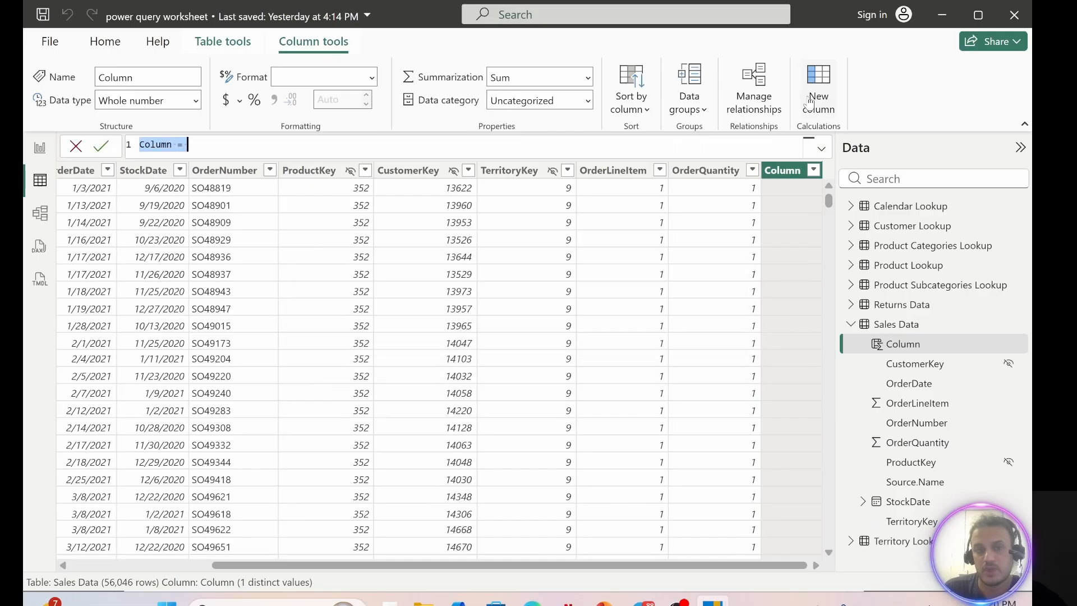
{"action": "left_click", "coordinate": [821, 148]}
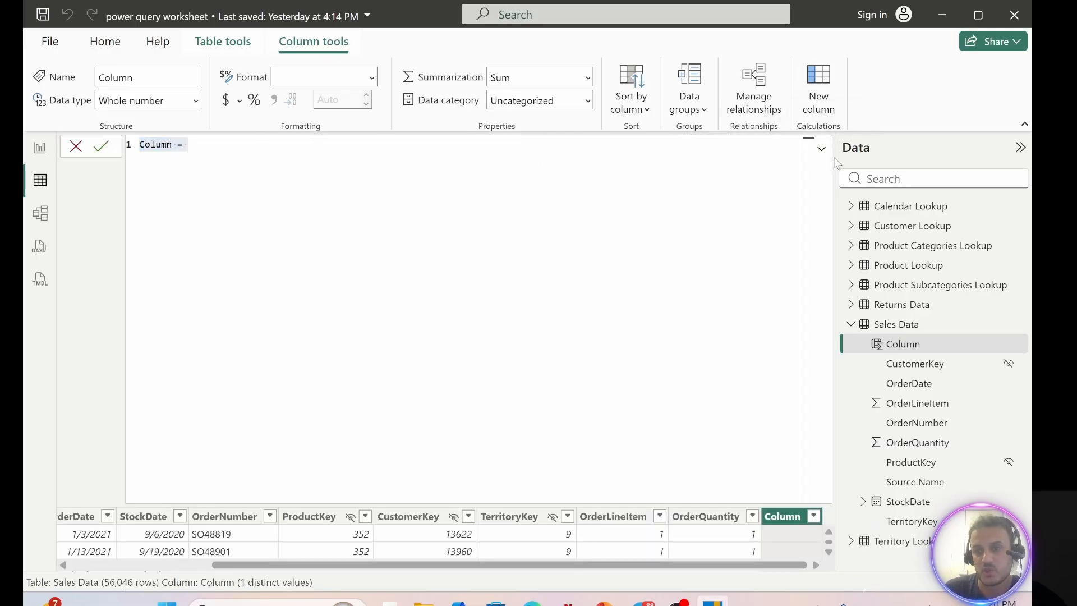
{"action": "left_click", "coordinate": [819, 151]}
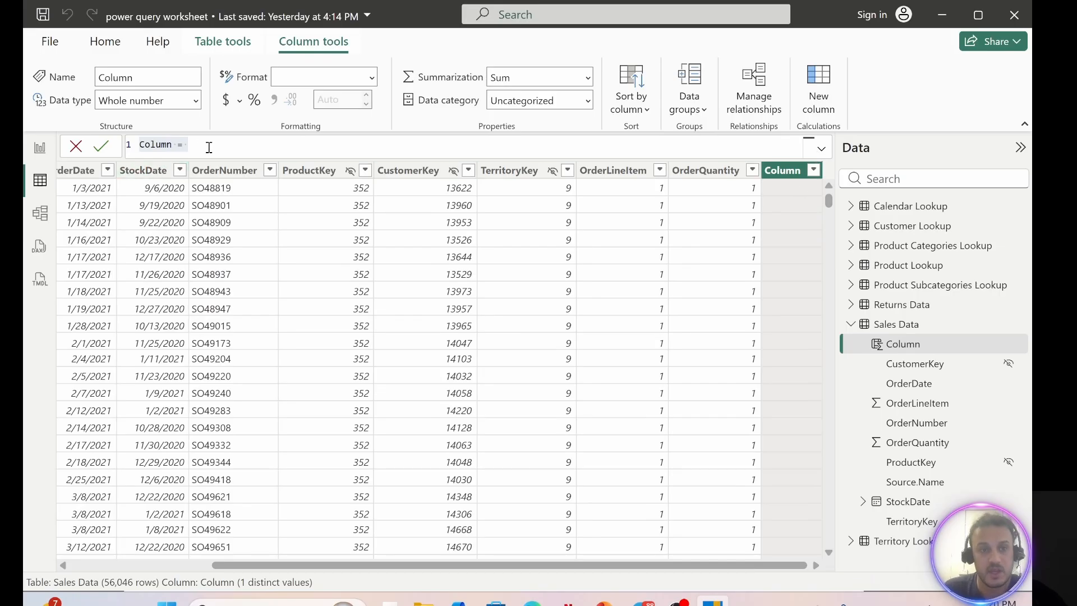
{"action": "left_click_drag", "start_coordinate": [206, 149], "coordinate": [115, 147]}
{"action": "key", "text": "BackSpace"}
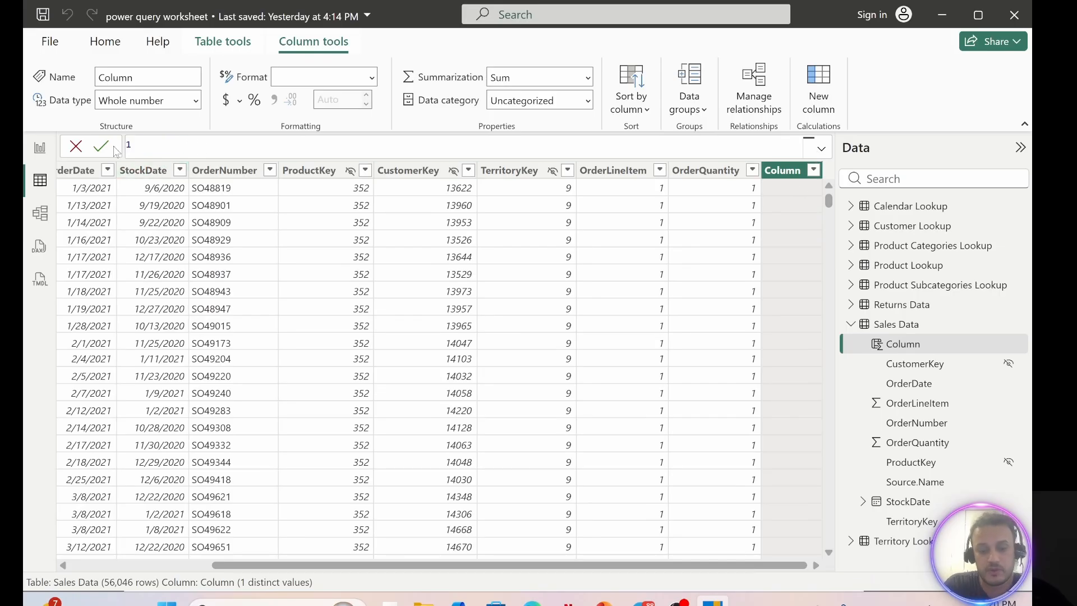
{"action": "type", "text": "Q"}
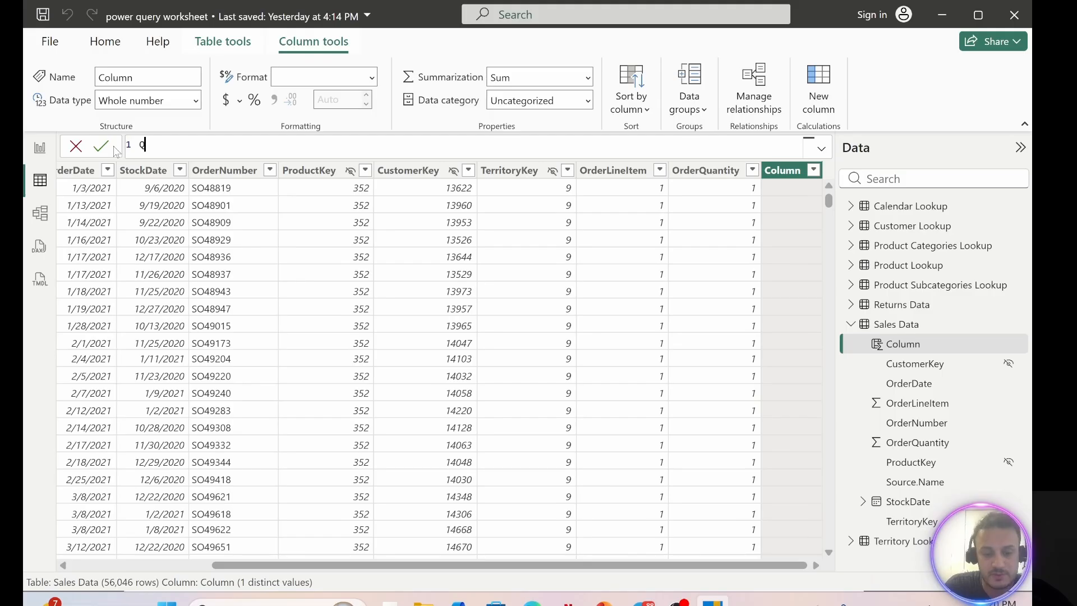
{"action": "type", "text": "uanitity Type ="}
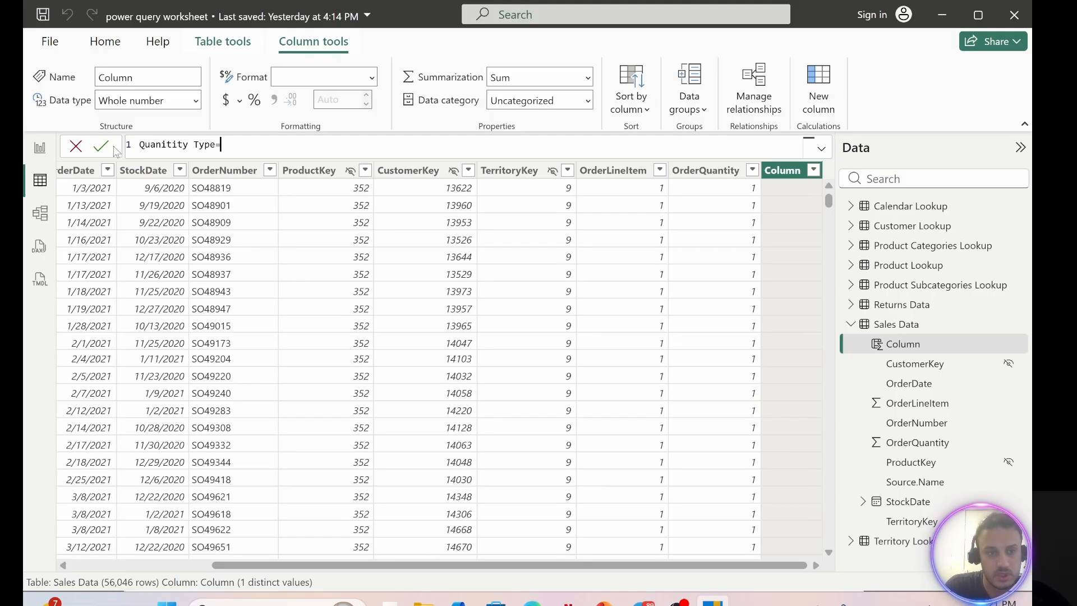
{"action": "key", "text": "shift+Return"}
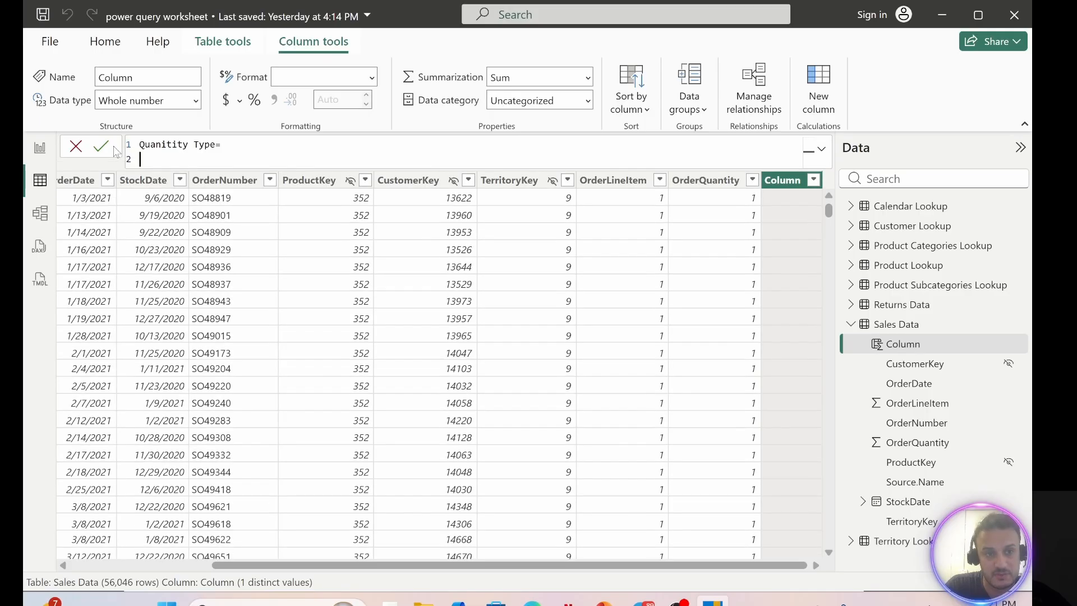
Insert an IF function in the column formula, with its closing parenthesis on a separate line below an empty argument line
{"action": "type", "text": "if"}
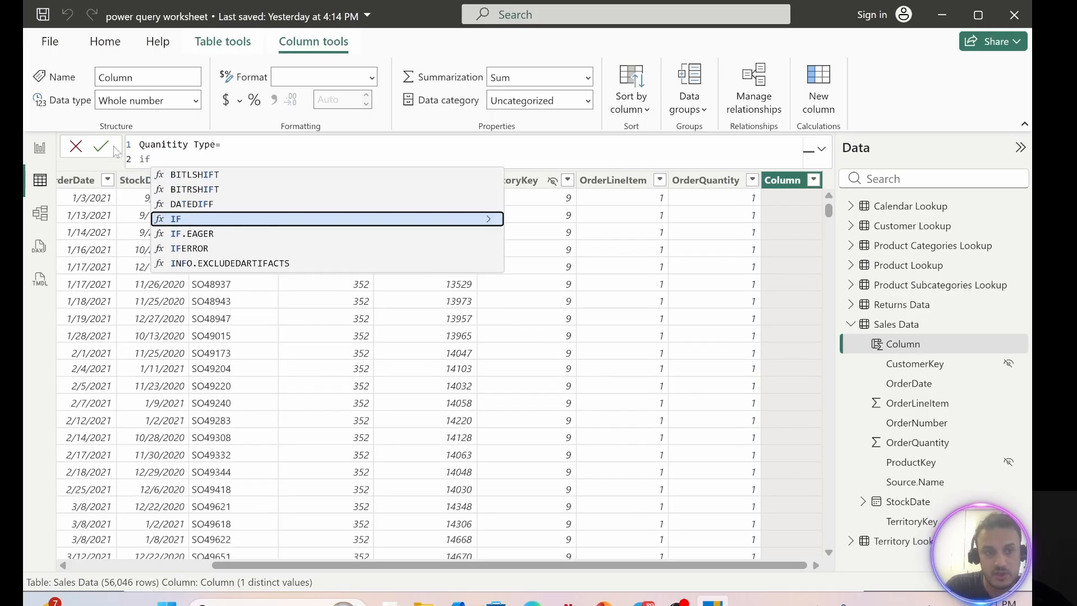
{"action": "key", "text": "Tab"}
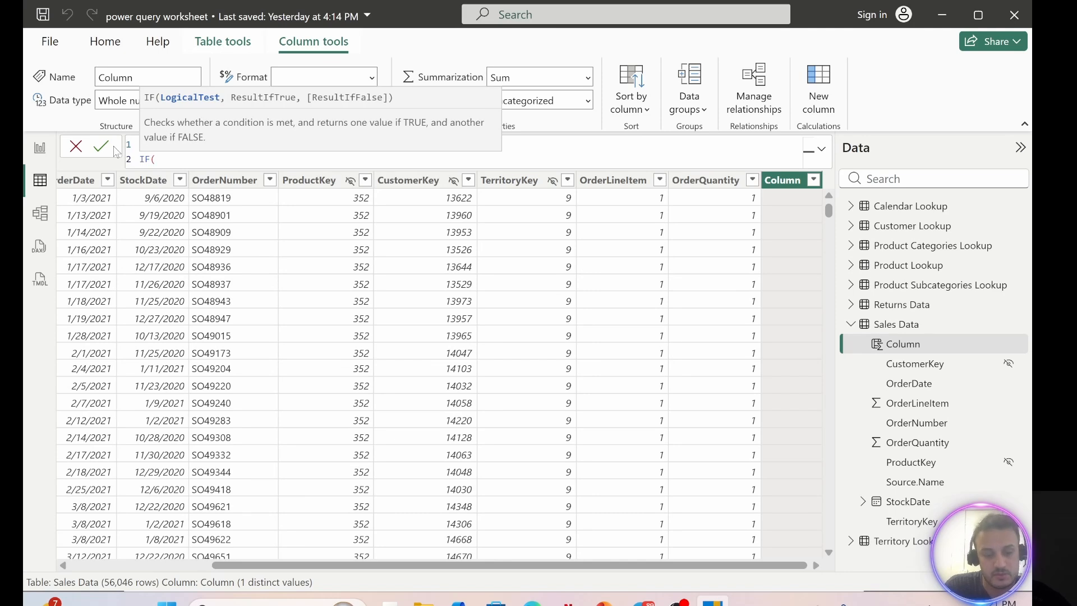
{"action": "key", "text": "shift+Return"}
{"action": "key", "text": "shift+Return"}
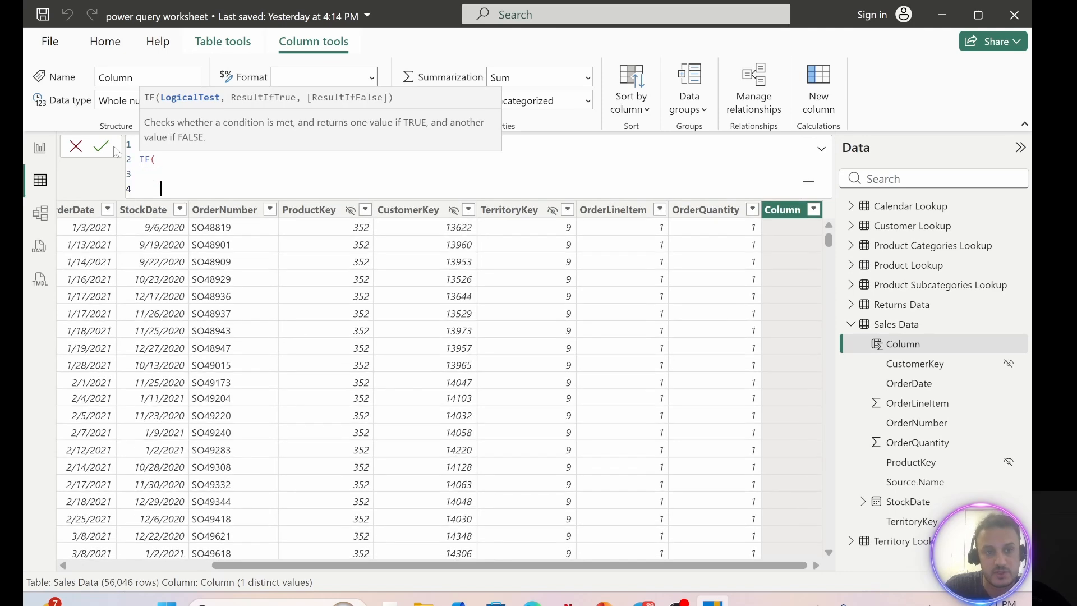
{"action": "type", "text": ")"}
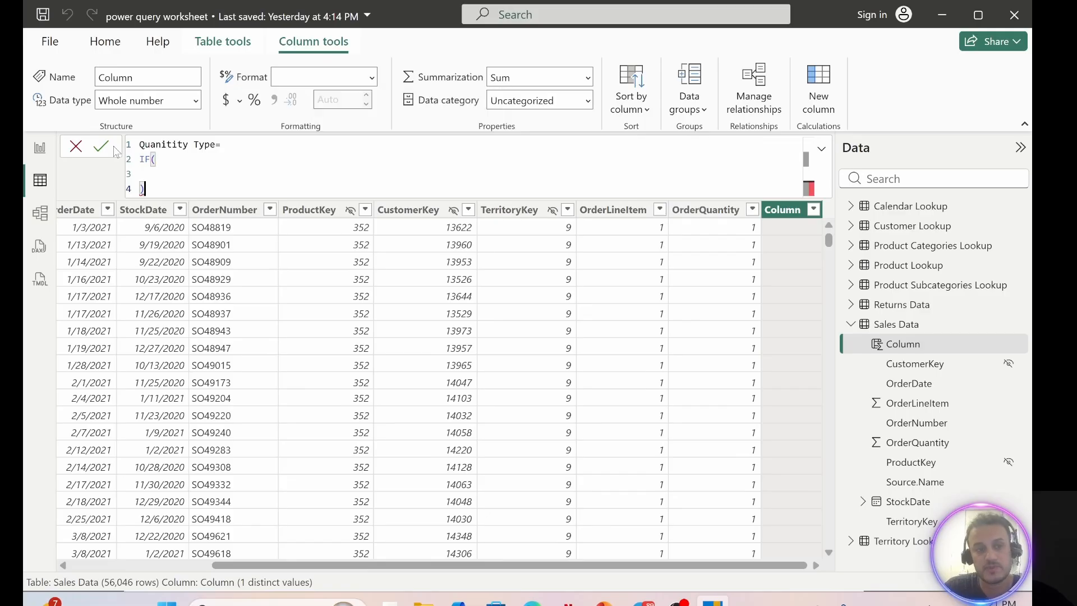
Enter 'Sales Data'[OrderQuantity] >1, as the logical test inside the IF function and commit the formula
{"action": "left_click", "coordinate": [154, 173]}
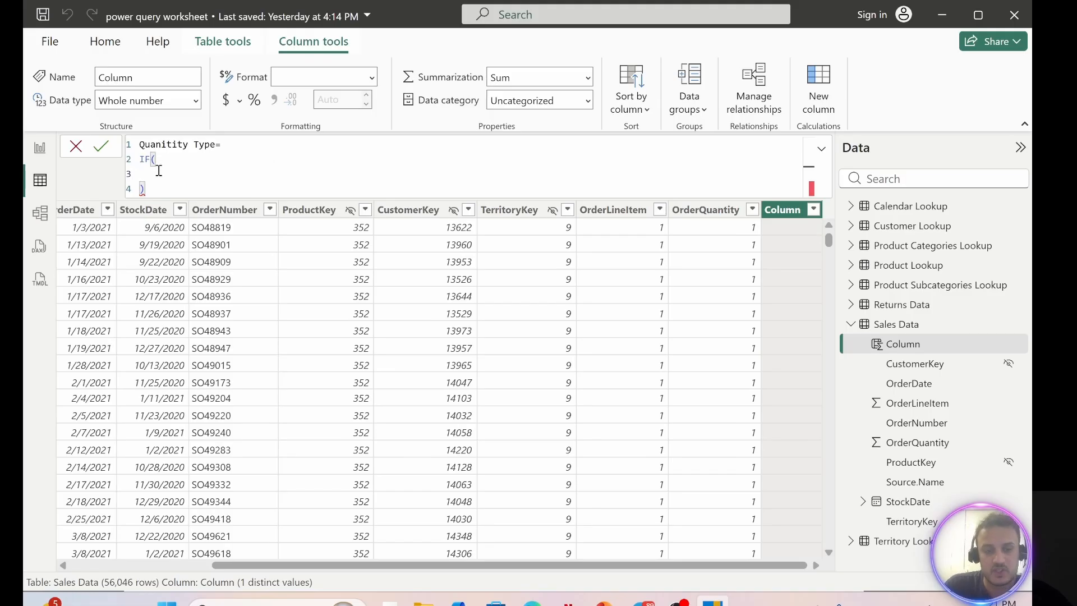
{"action": "type", "text": "sa"}
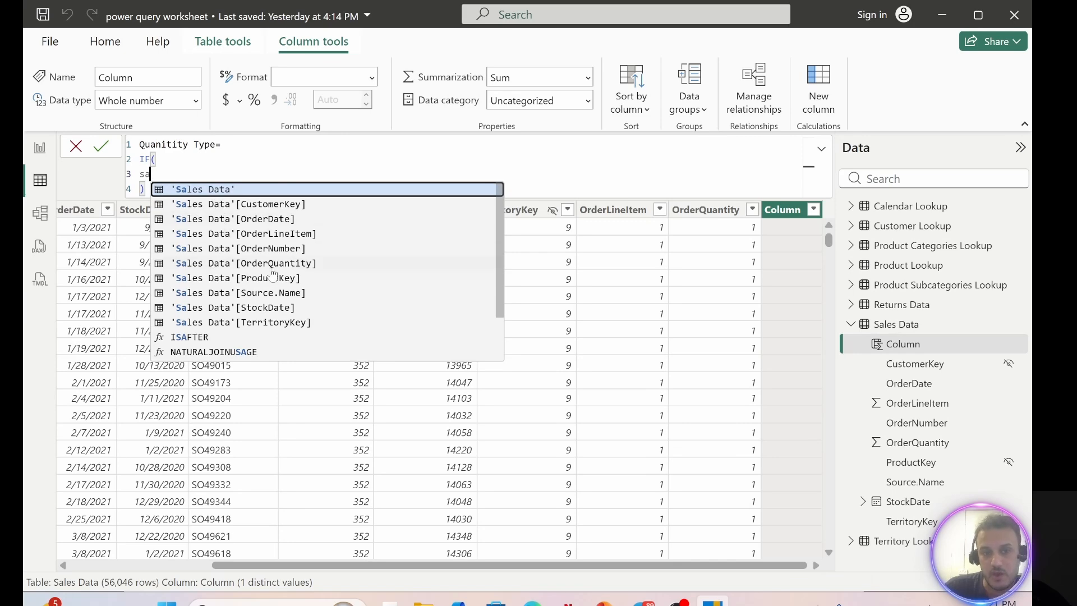
{"action": "left_click", "coordinate": [296, 265]}
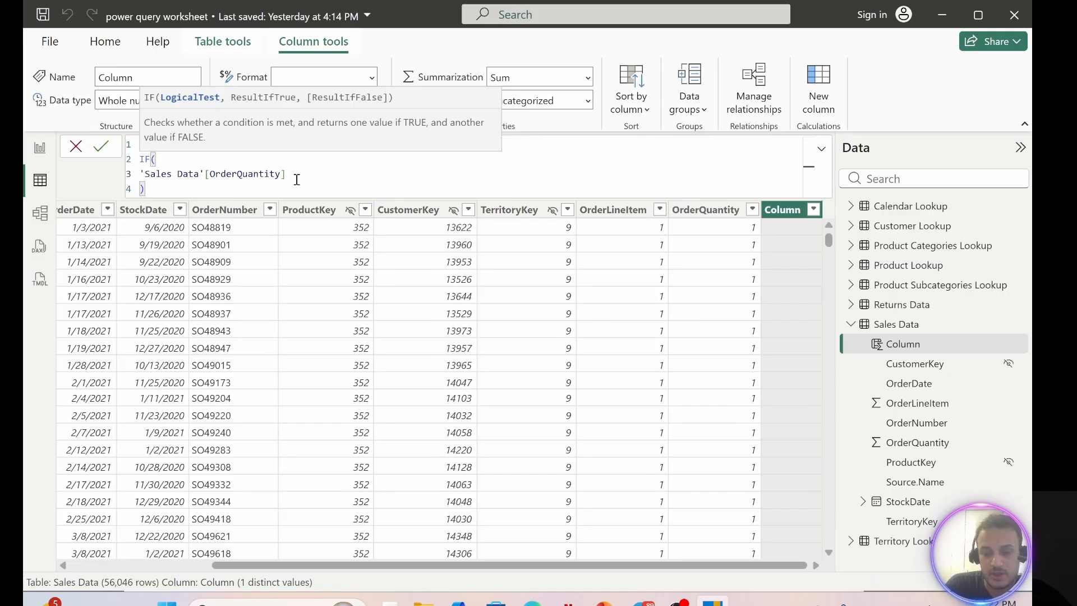
{"action": "type", "text": "> "}
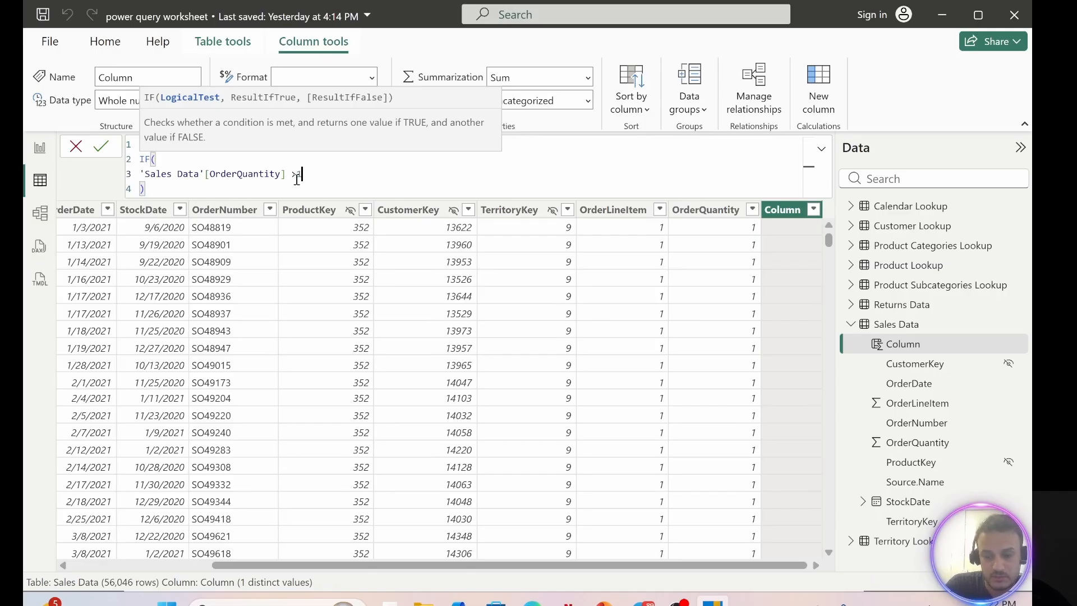
{"action": "type", "text": "1,"}
{"action": "key", "text": "Return"}
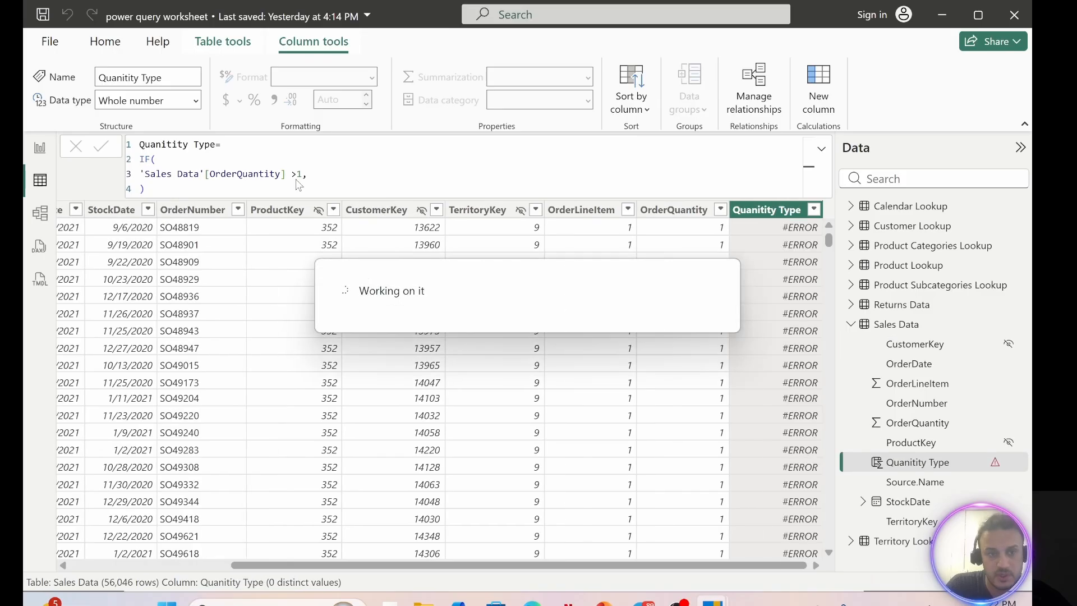
Add "Multiple Items" as the IF function's true result on a new line after the logical test
{"action": "left_click", "coordinate": [301, 174]}
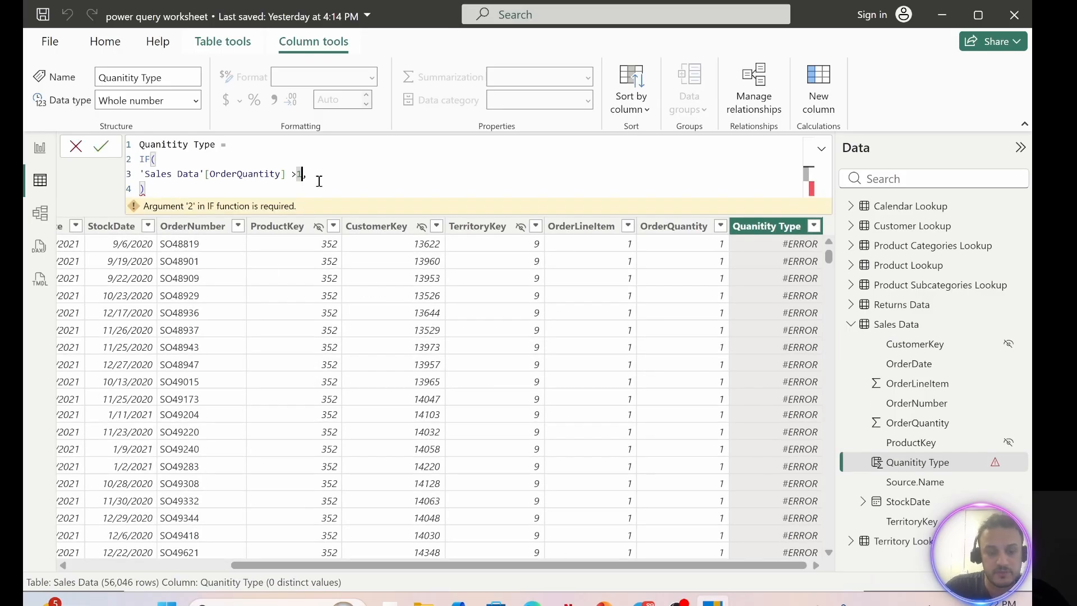
{"action": "left_click", "coordinate": [322, 175]}
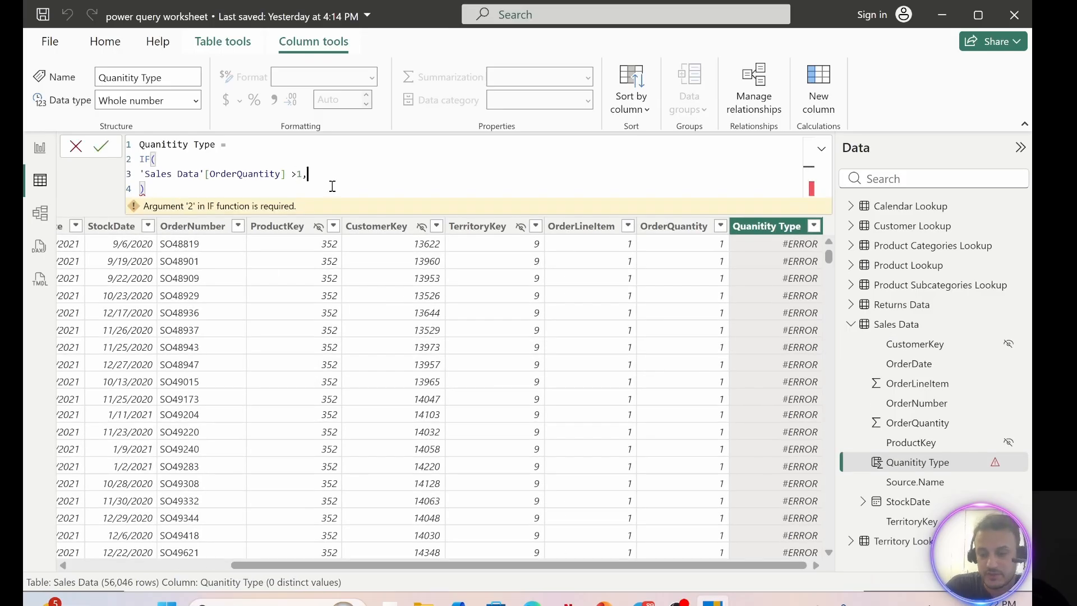
{"action": "key", "text": "shift+Return"}
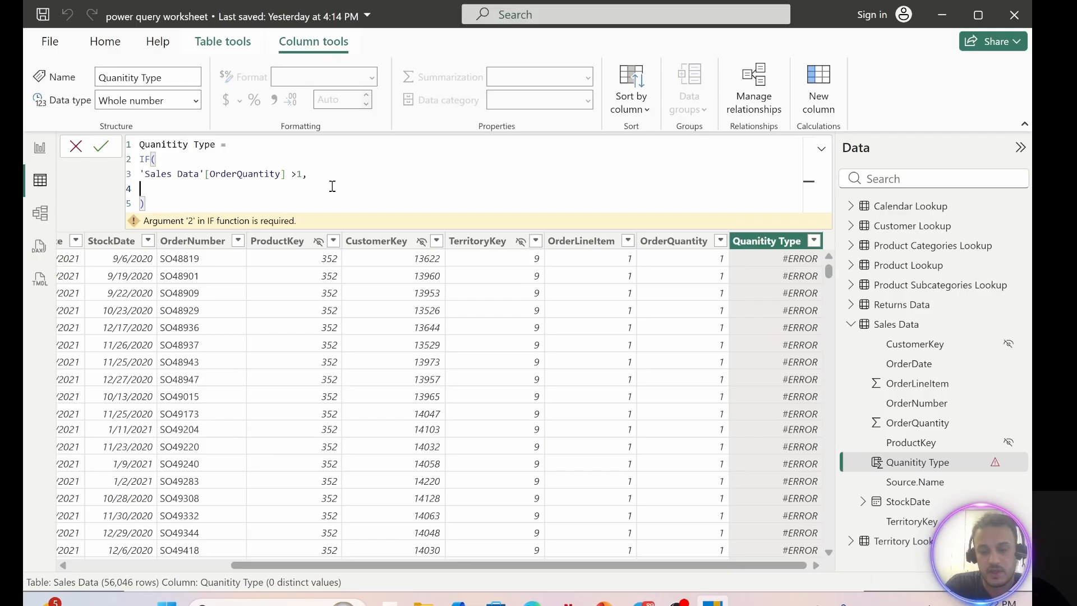
{"action": "type", "text": "\"Multiple Items"}
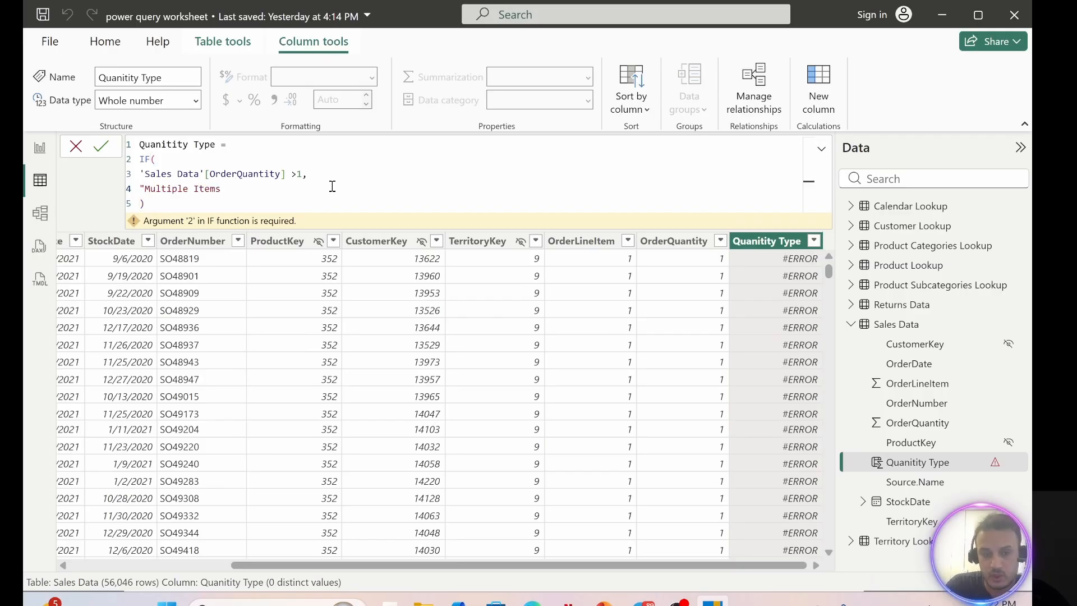
{"action": "type", "text": "\""}
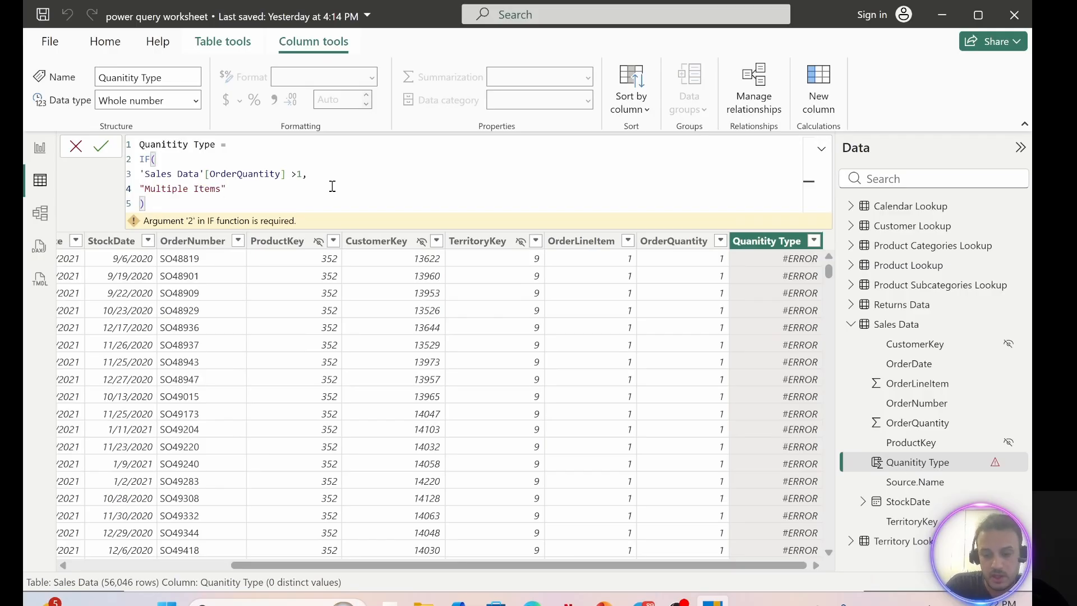
Add "Single Item" as the IF function's false result on a new line after "Multiple Items", and commit the formula
{"action": "type", "text": ","}
{"action": "key", "text": "Return"}
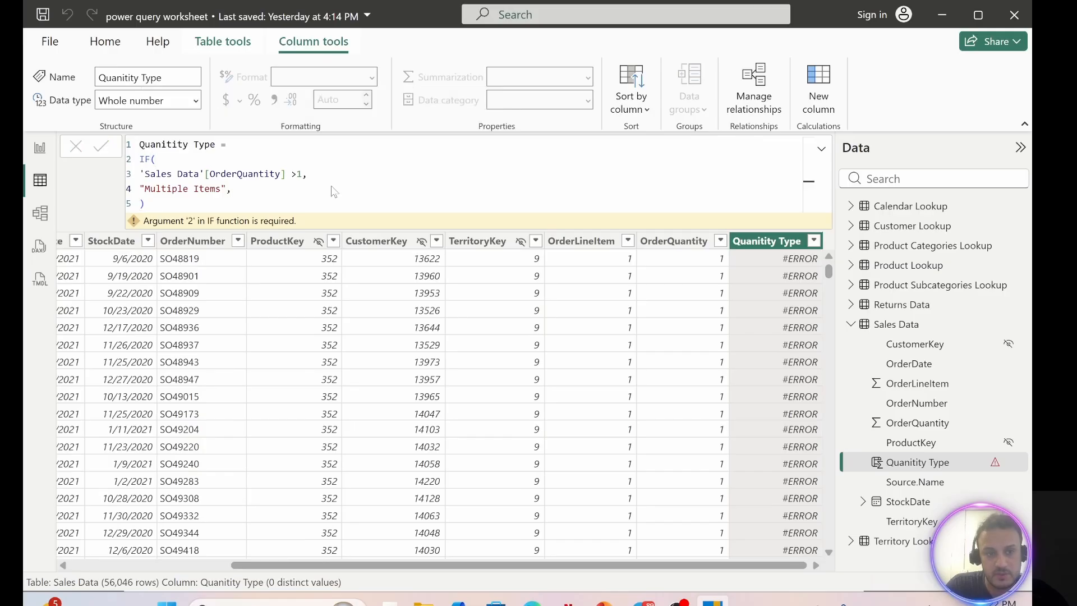
{"action": "left_click", "coordinate": [243, 191]}
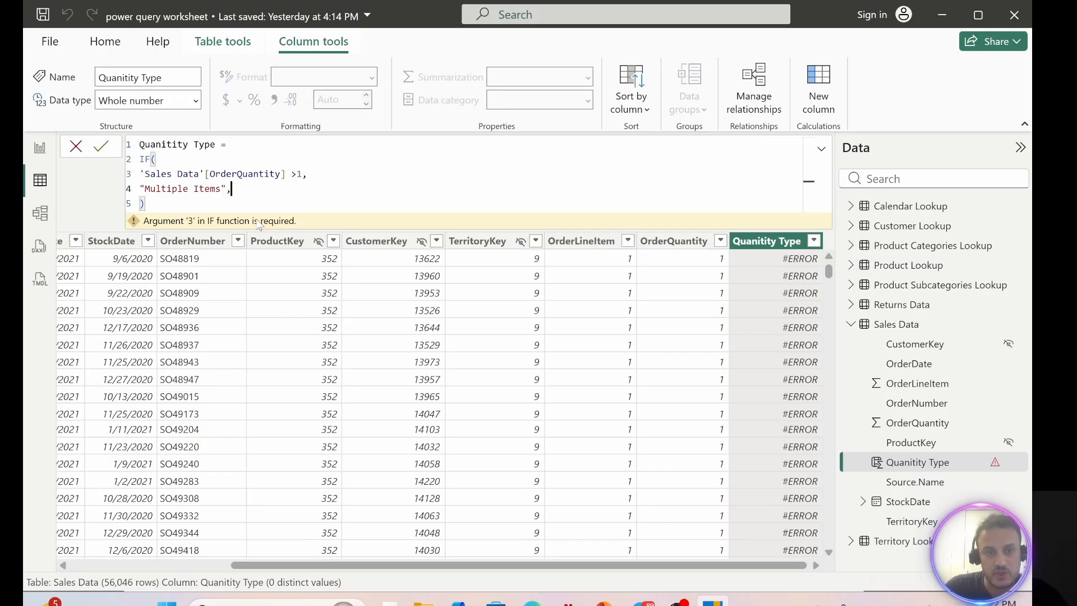
{"action": "key", "text": "shift+Return"}
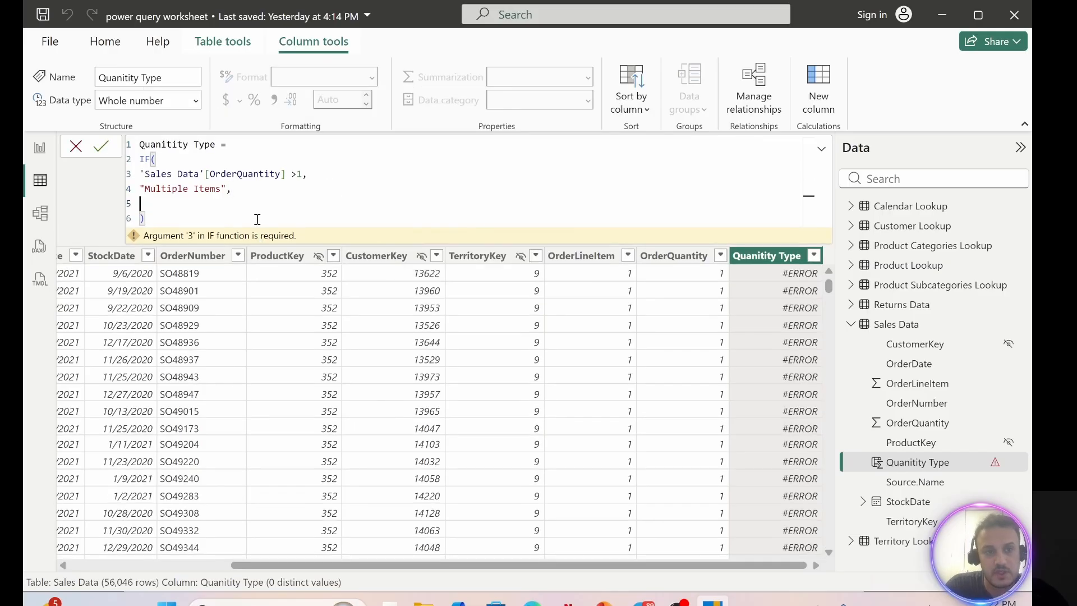
{"action": "type", "text": "\"Single Item"}
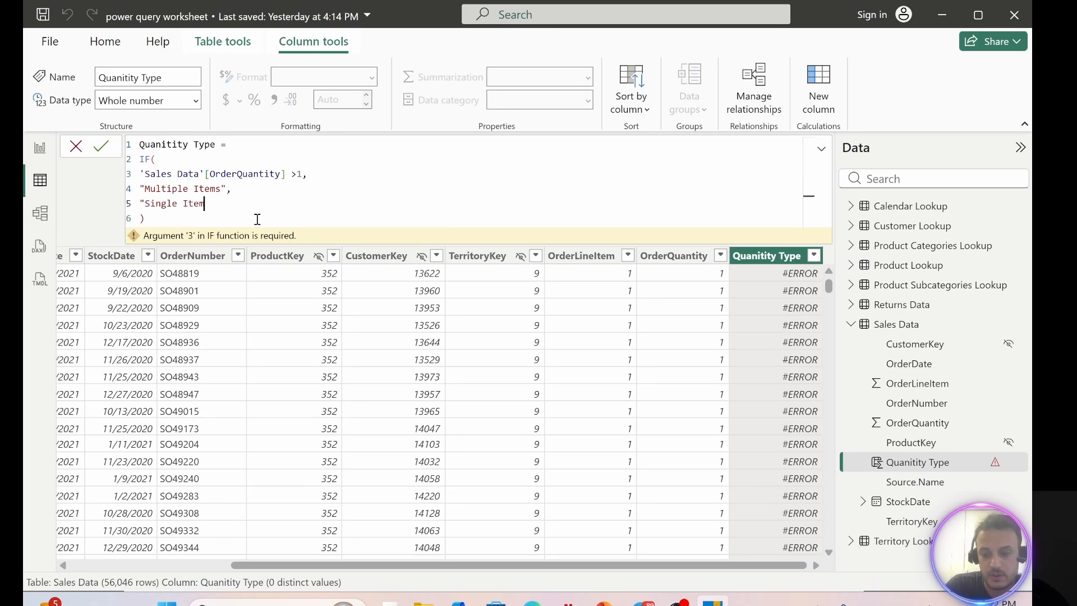
{"action": "type", "text": "\""}
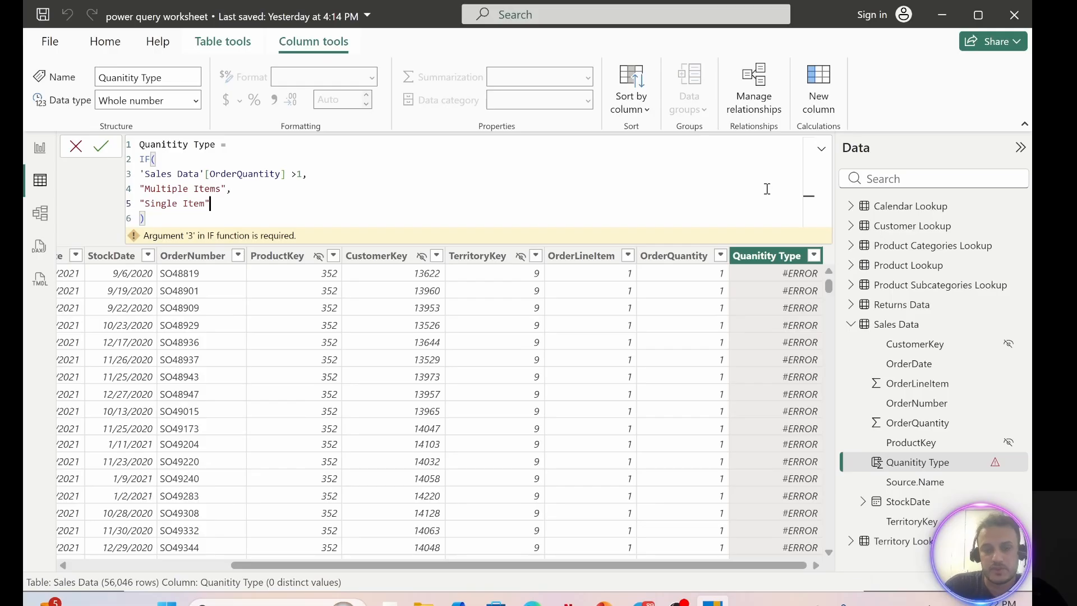
{"action": "key", "text": "Return"}
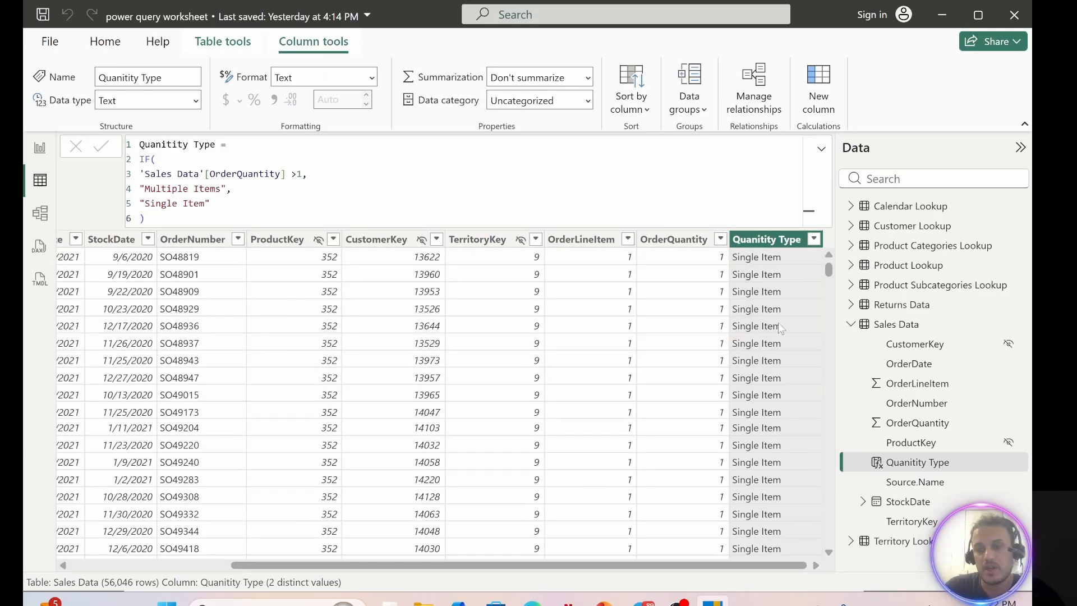
Filter the Quanitity Type column to show only the Multiple Items rows
{"action": "left_click", "coordinate": [821, 149]}
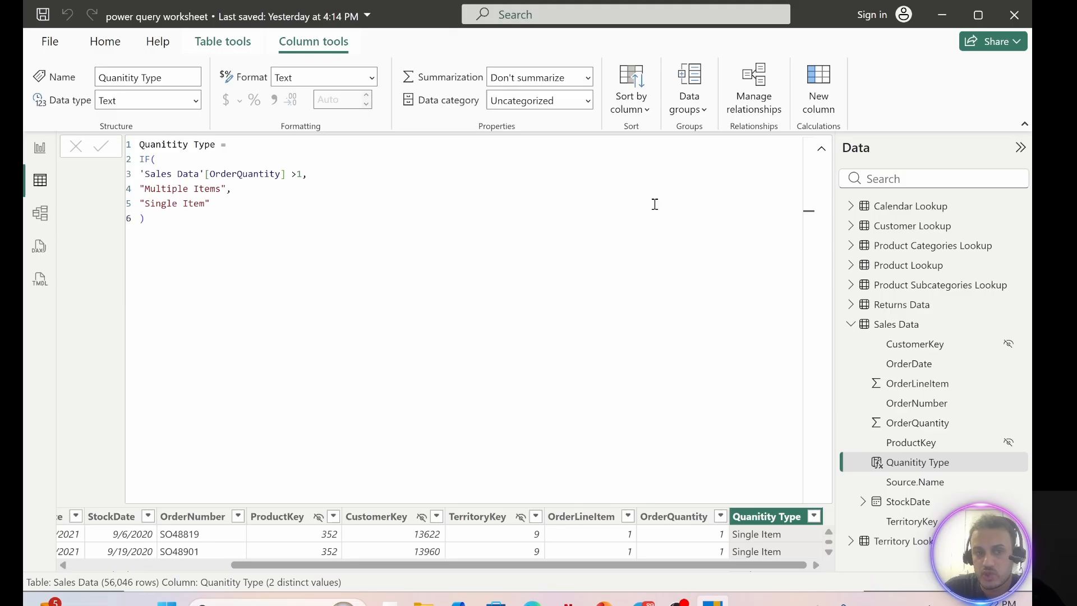
{"action": "left_click", "coordinate": [822, 150]}
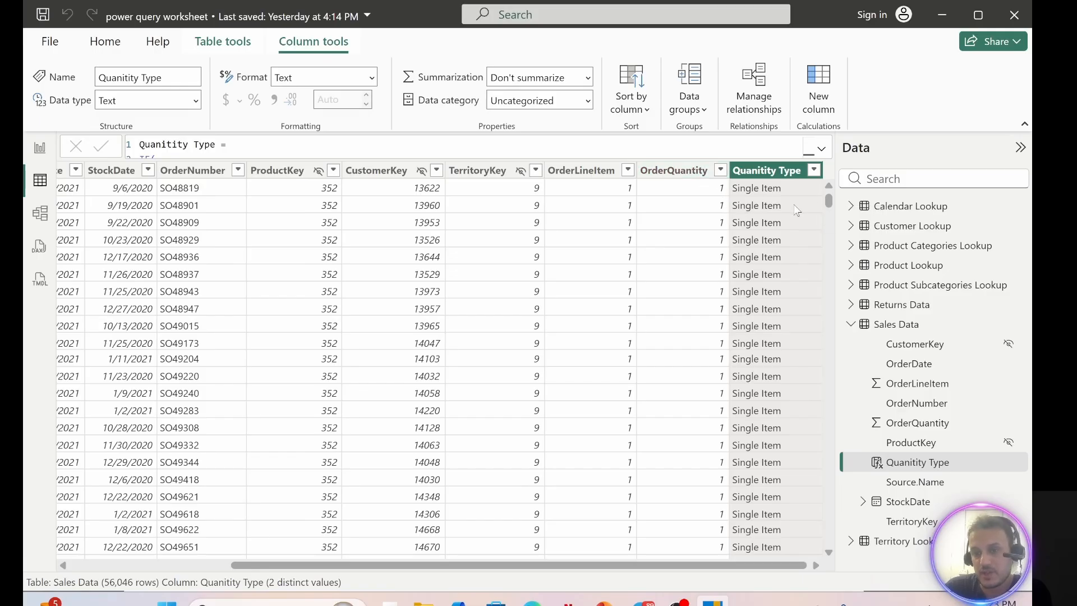
{"action": "scroll", "coordinate": [759, 343], "scroll_direction": "down", "scroll_amount": 3}
{"action": "scroll", "coordinate": [827, 184], "scroll_direction": "up", "scroll_amount": 3}
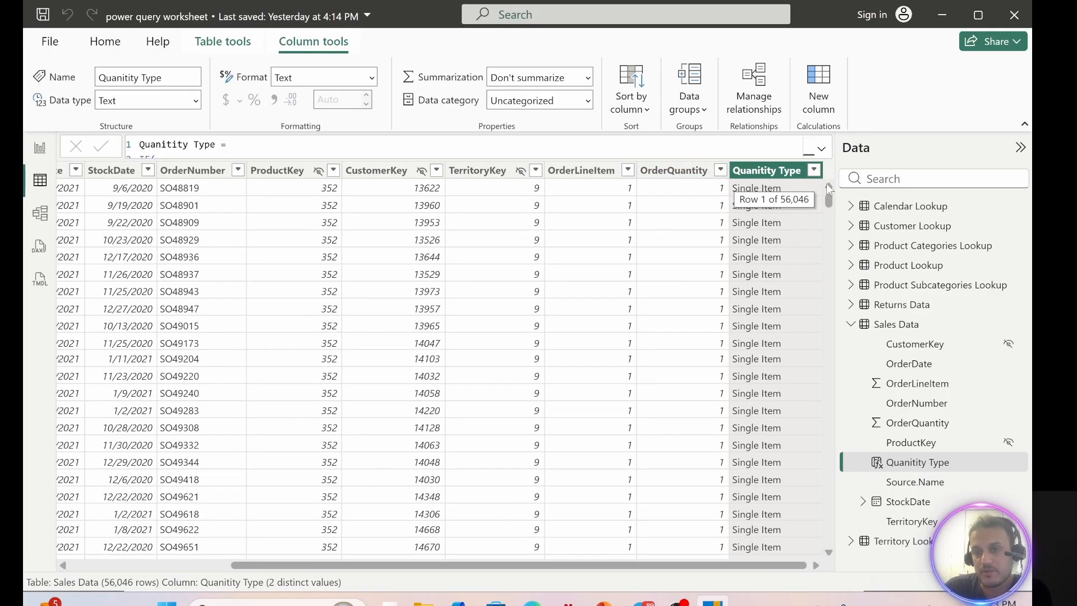
{"action": "left_click", "coordinate": [814, 169]}
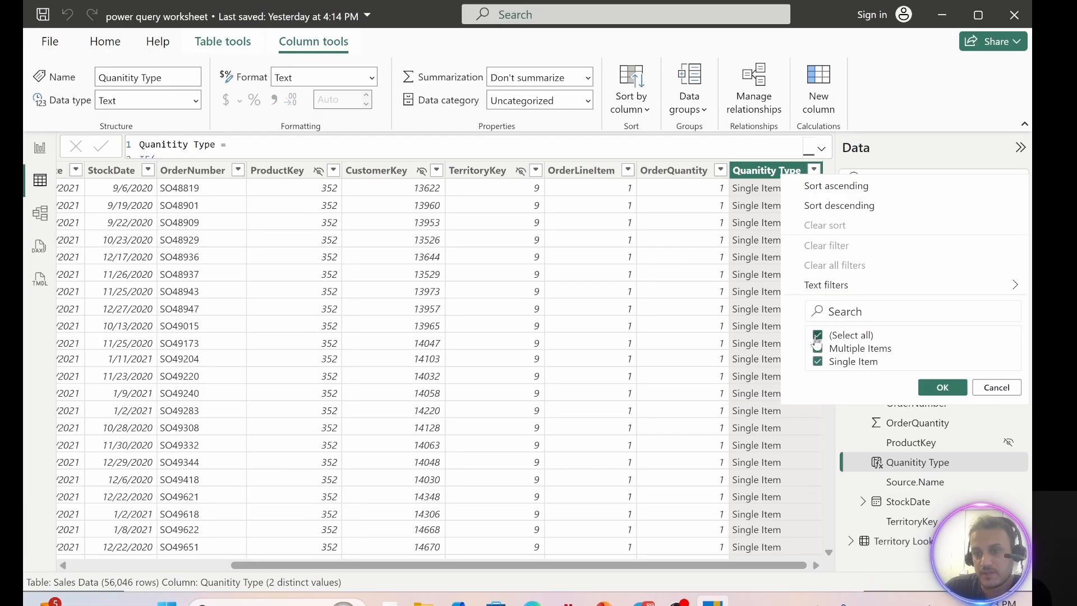
{"action": "left_click", "coordinate": [816, 334]}
{"action": "left_click", "coordinate": [817, 348]}
{"action": "left_click", "coordinate": [942, 386]}
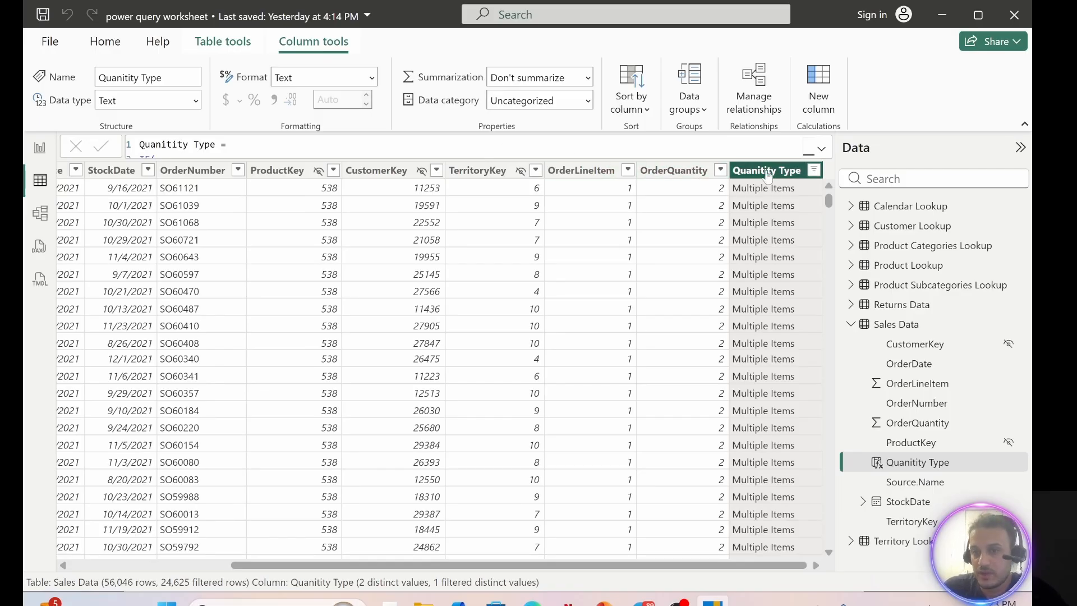
Add another calculated column to Sales Data, starting its formula with the name Total Quantity, an equals sign and a new line
{"action": "left_click", "coordinate": [819, 87]}
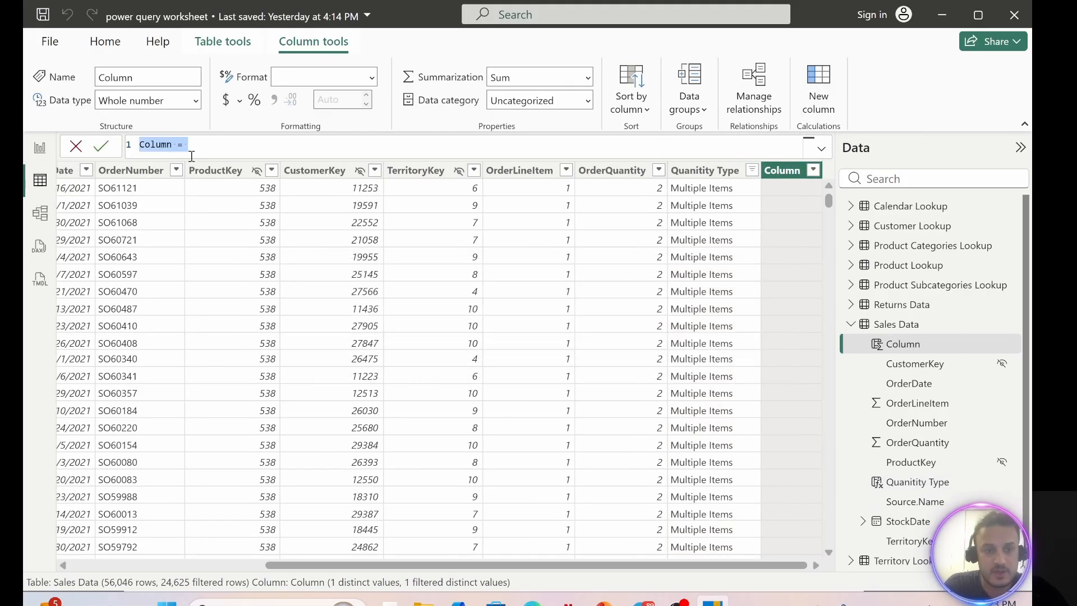
{"action": "key", "text": "BackSpace"}
{"action": "type", "text": "Total Quantity"}
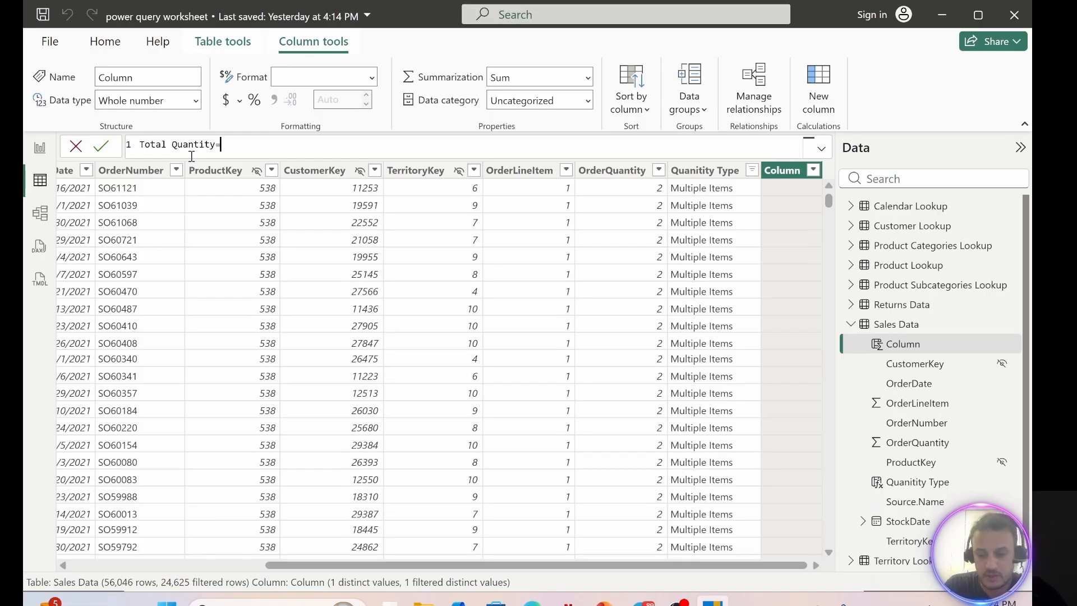
{"action": "type", "text": "="}
{"action": "key", "text": "shift+Return"}
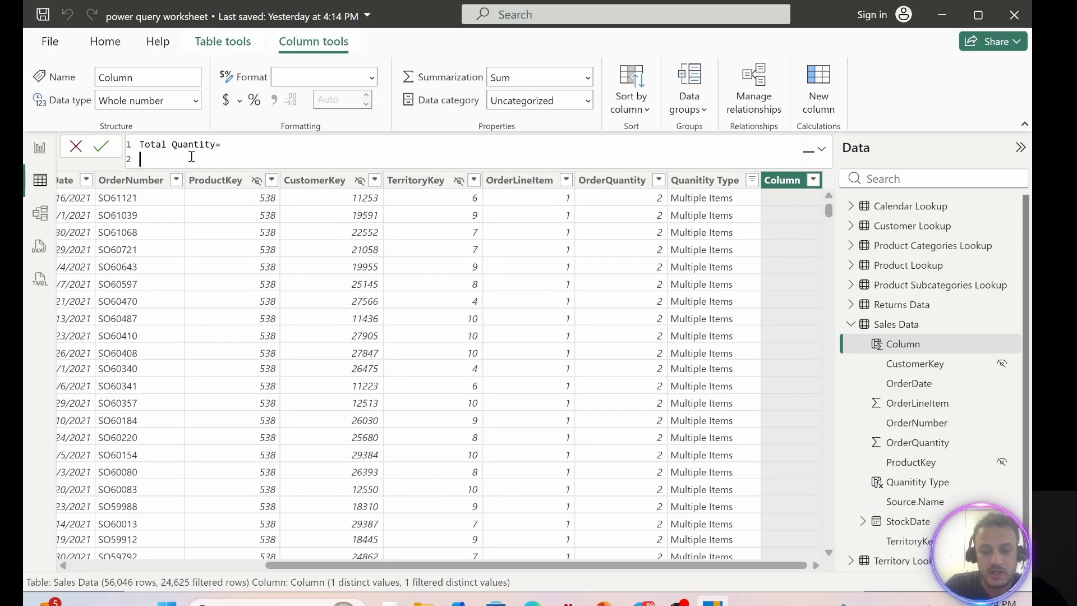
Complete the Total Quantity formula with SUM('Sales Data'[OrderQuantity]) and commit it
{"action": "type", "text": "sum"}
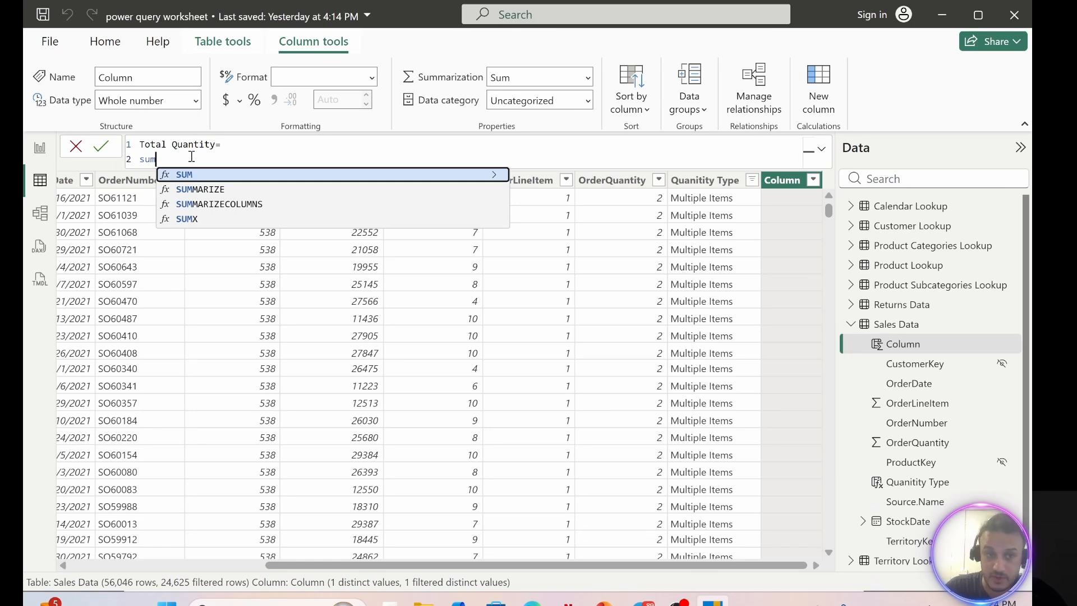
{"action": "double_click", "coordinate": [189, 178]}
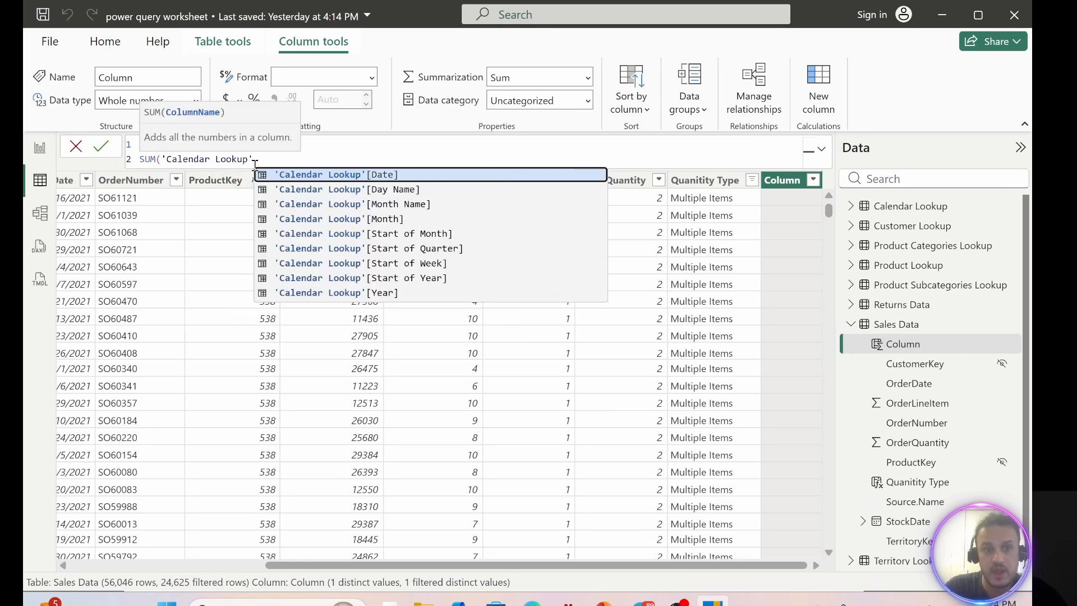
{"action": "left_click_drag", "start_coordinate": [262, 156], "coordinate": [163, 160]}
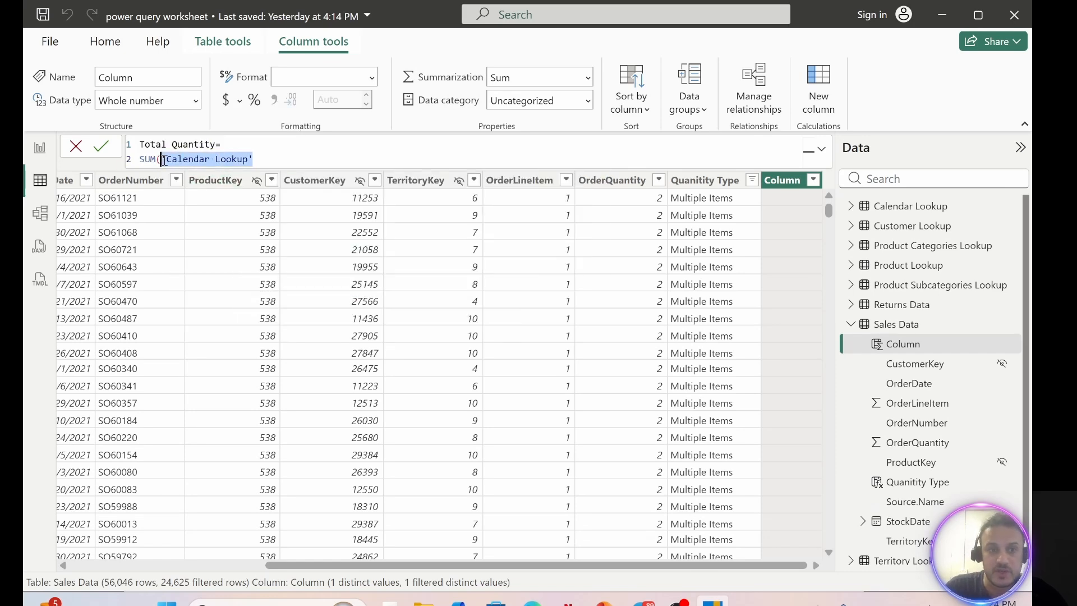
{"action": "key", "text": "BackSpace"}
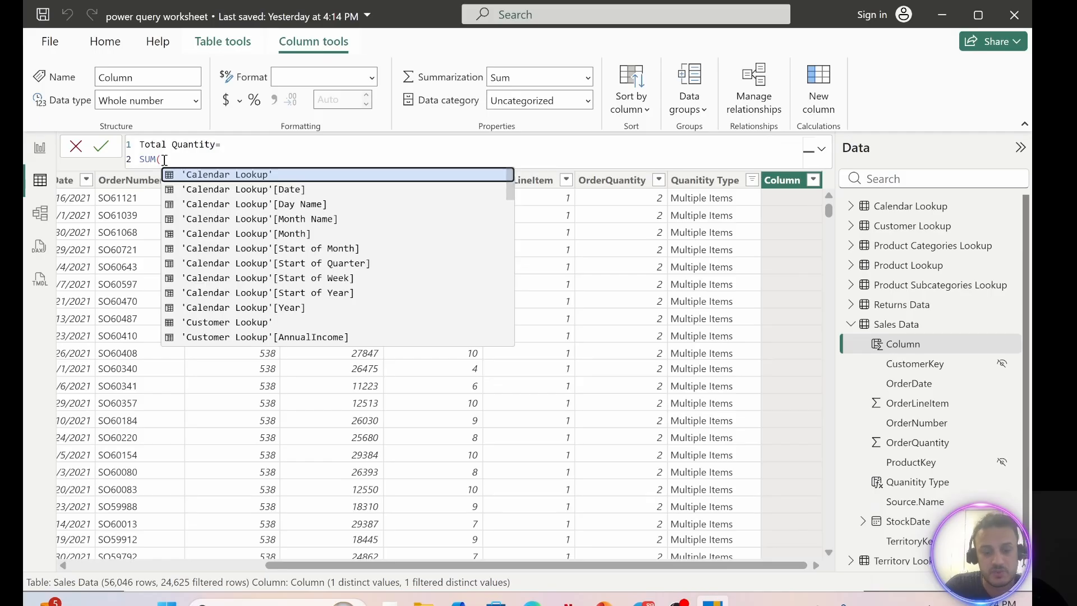
{"action": "type", "text": "Sa"}
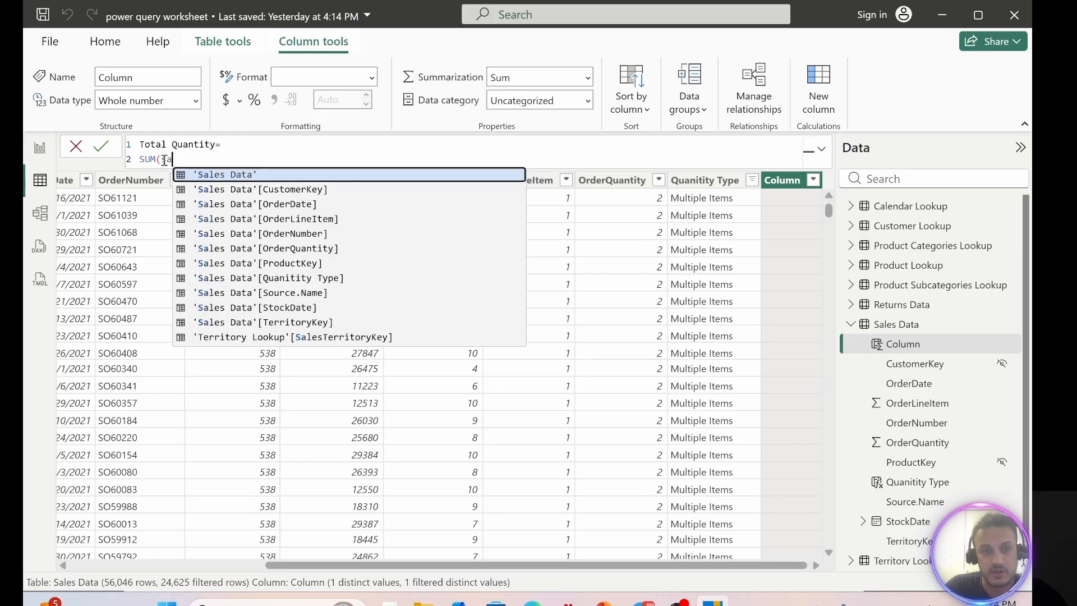
{"action": "left_click", "coordinate": [295, 251]}
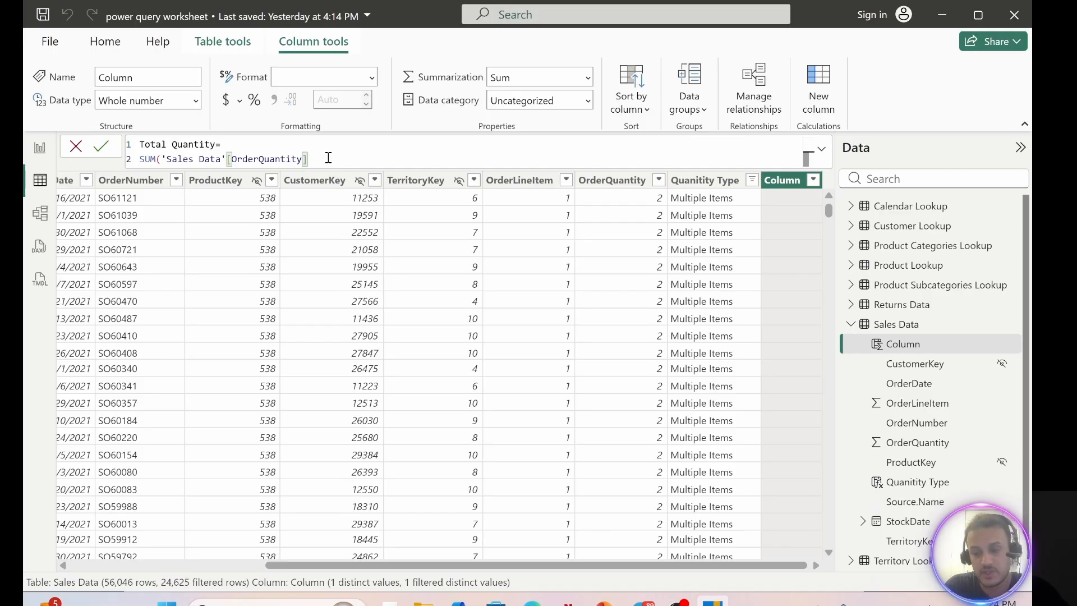
{"action": "type", "text": ")"}
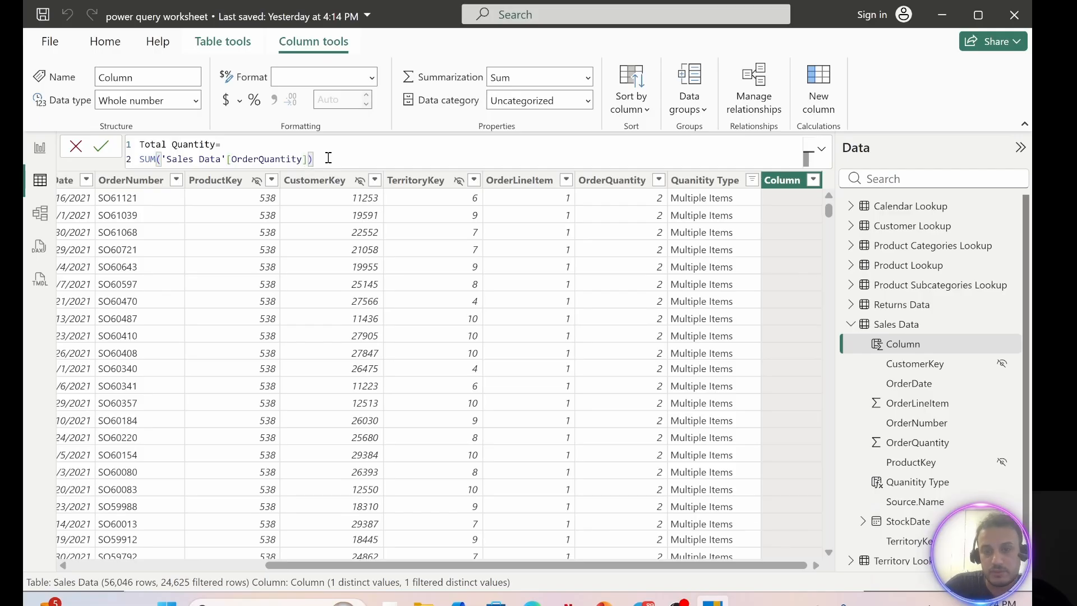
{"action": "key", "text": "Return"}
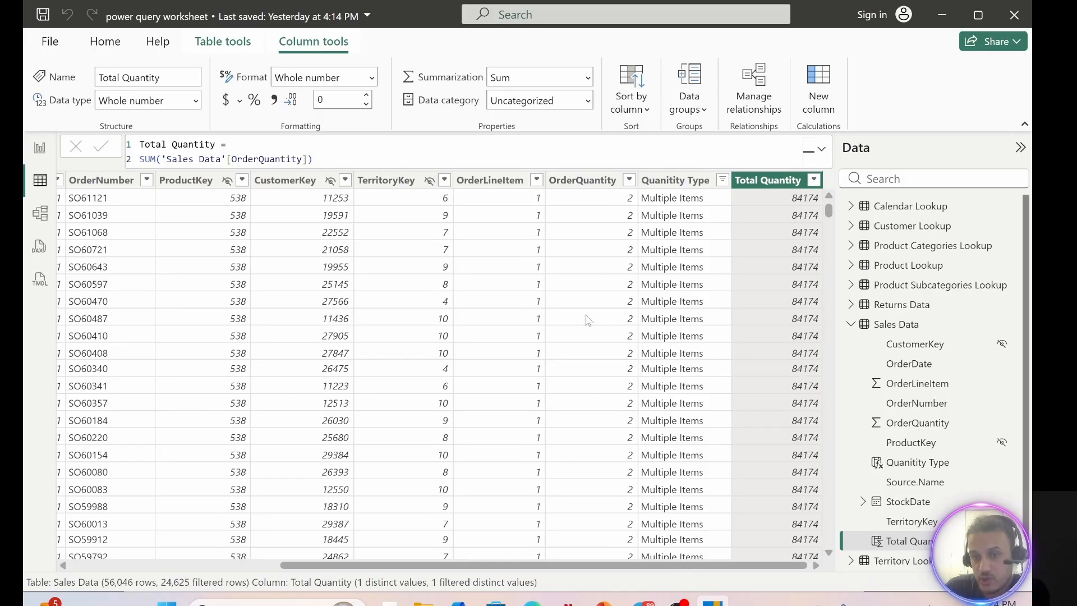
Review the OrderQuantity column and the Total Quantity formula's SUM function, and delete the Total Quantity column from Sales Data
{"action": "left_click", "coordinate": [593, 202]}
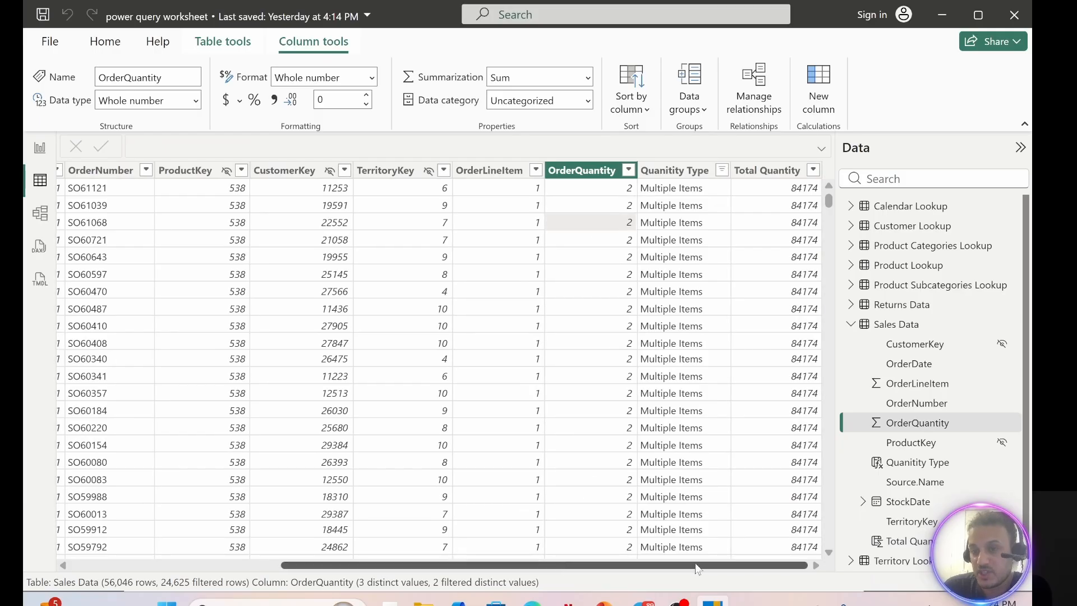
{"action": "left_click", "coordinate": [763, 177]}
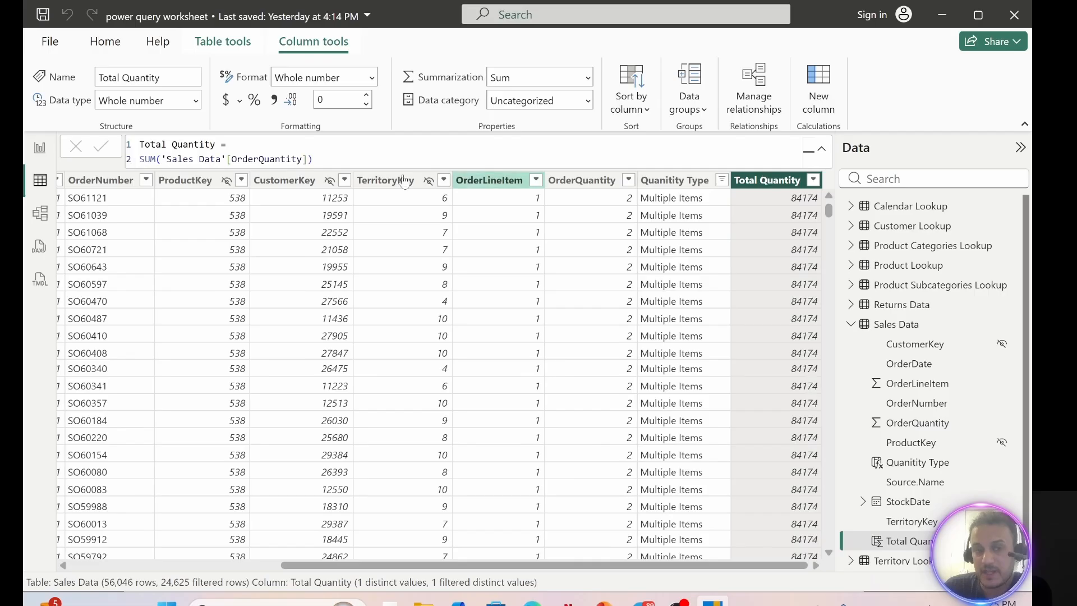
{"action": "double_click", "coordinate": [145, 159]}
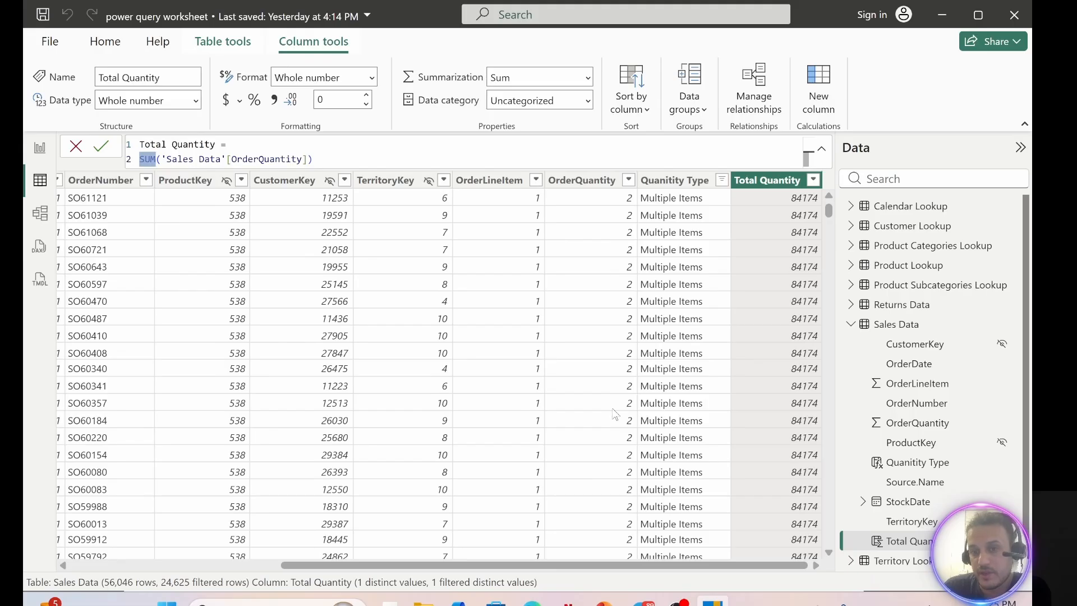
{"action": "right_click", "coordinate": [763, 183]}
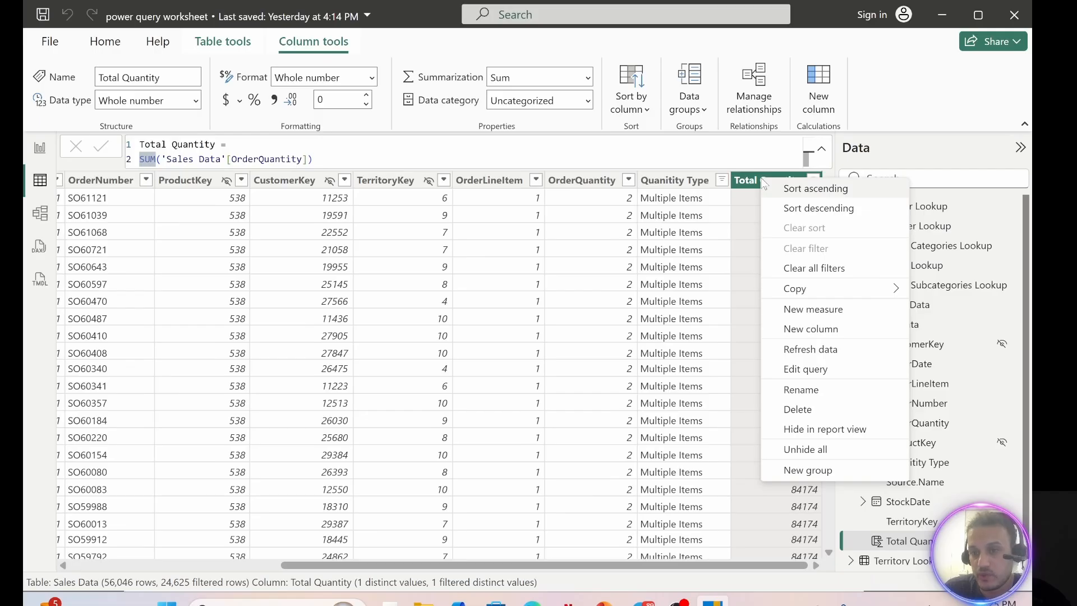
{"action": "mouse_move", "coordinate": [796, 290]}
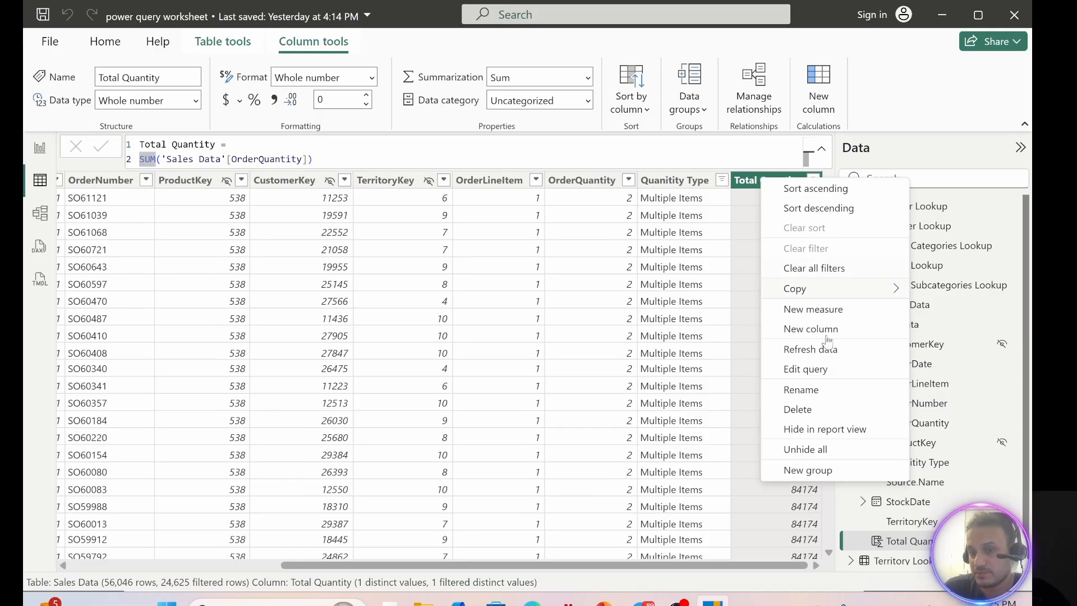
{"action": "key", "text": "Escape"}
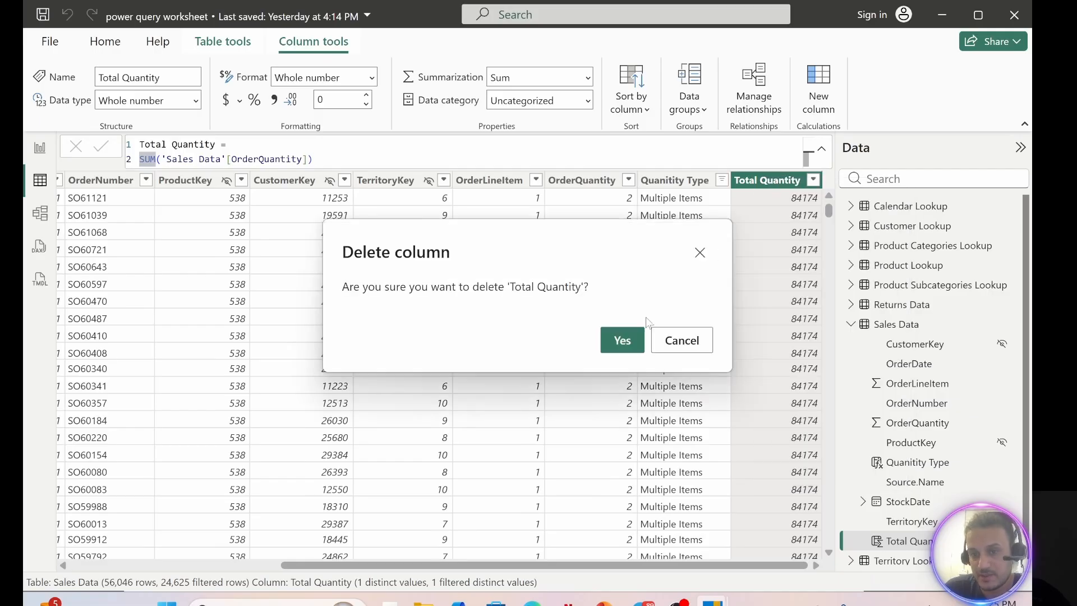
{"action": "left_click", "coordinate": [621, 339]}
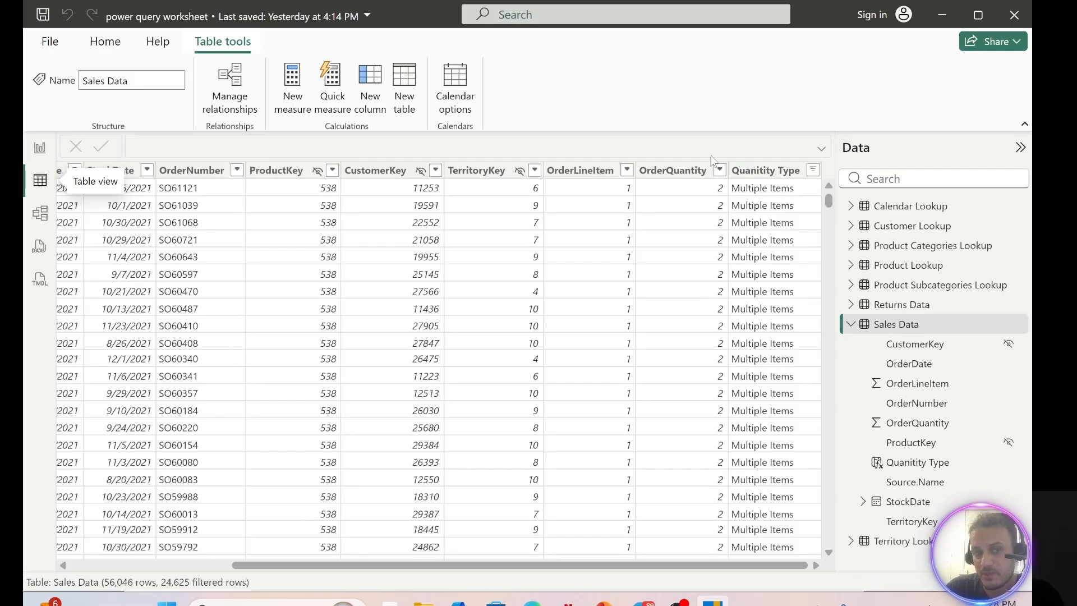
Switch to the report page and change the matrix's ReturnQuantity aggregation to Average, and finally to Minimum
{"action": "left_click", "coordinate": [39, 148]}
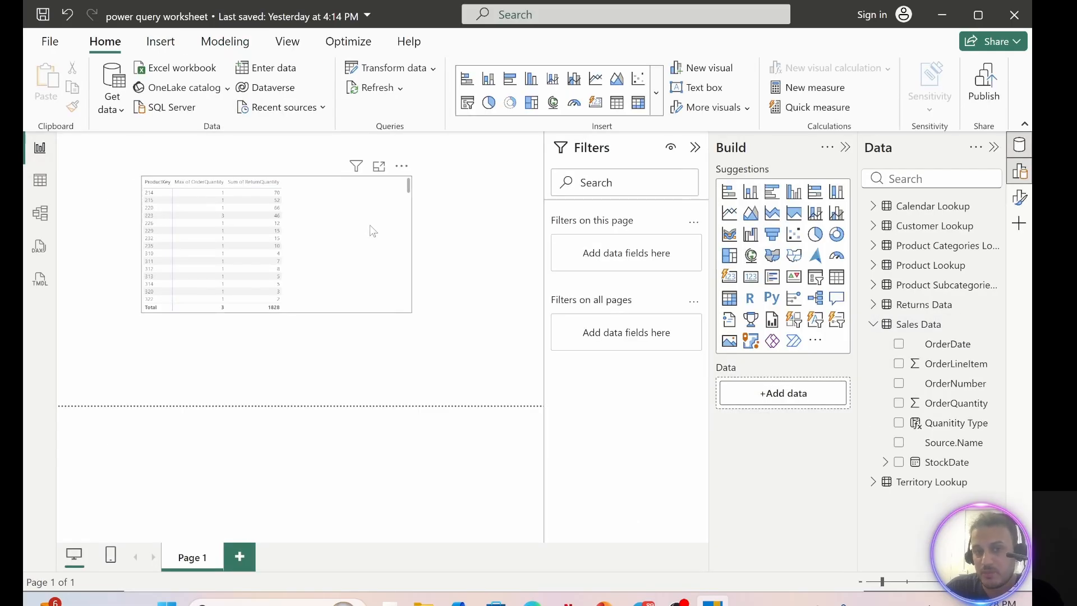
{"action": "left_click", "coordinate": [399, 193]}
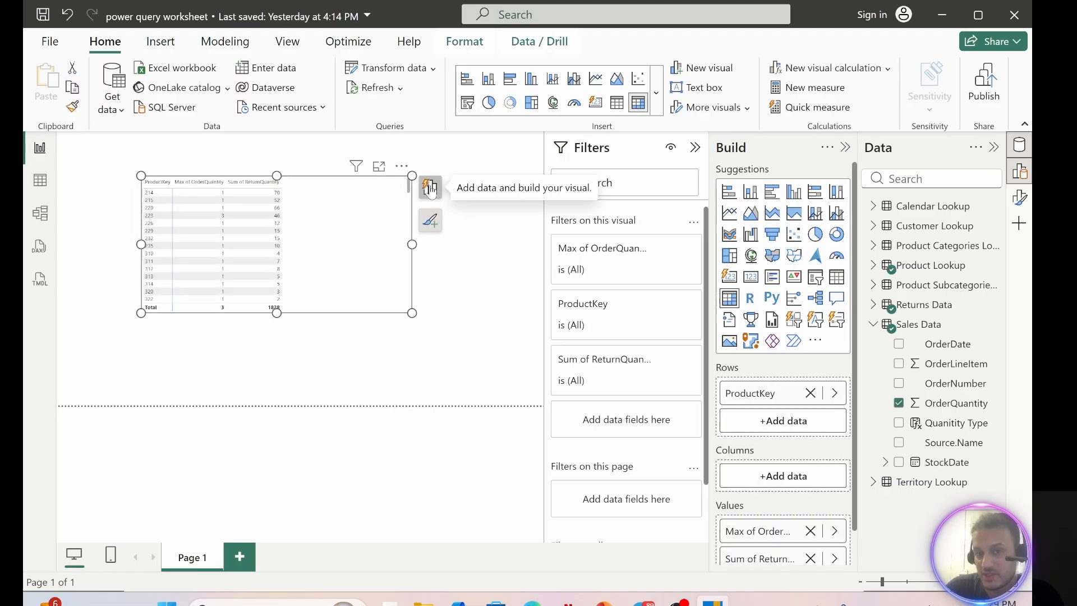
{"action": "left_click", "coordinate": [430, 190]}
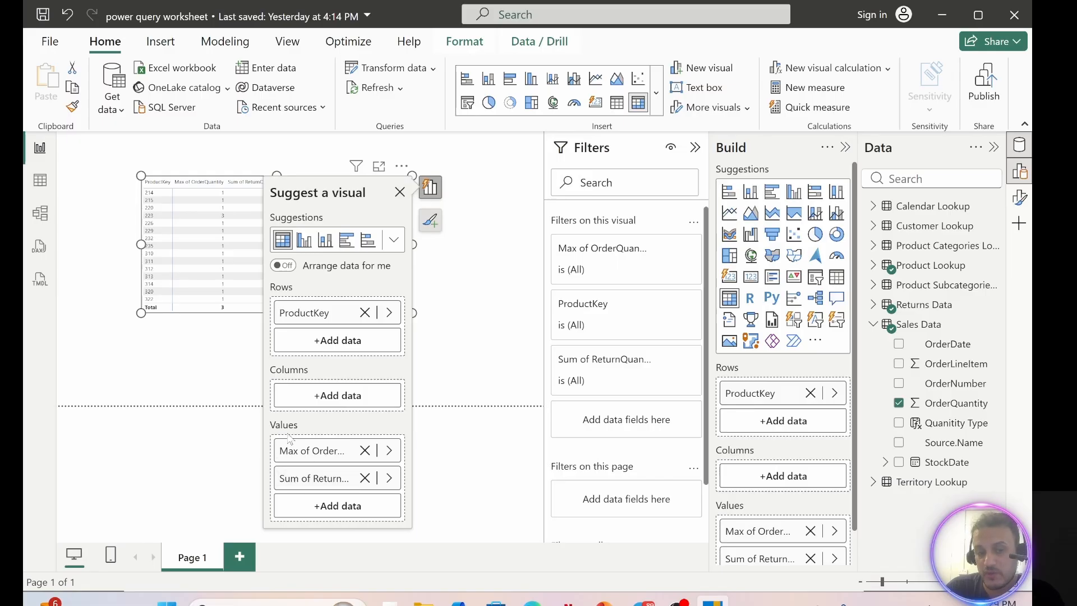
{"action": "right_click", "coordinate": [308, 485]}
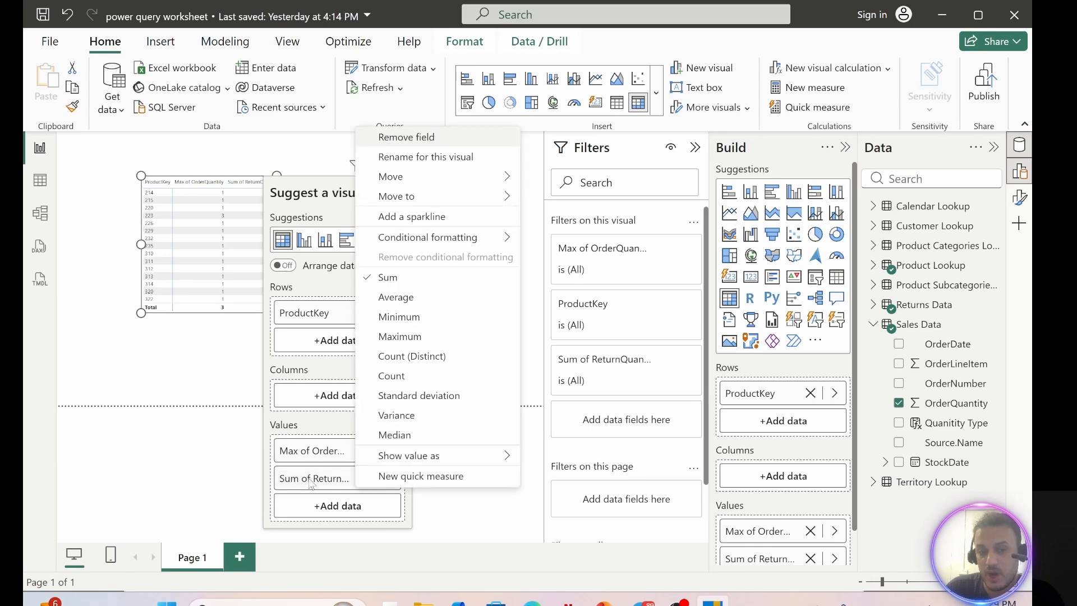
{"action": "left_click", "coordinate": [405, 300]}
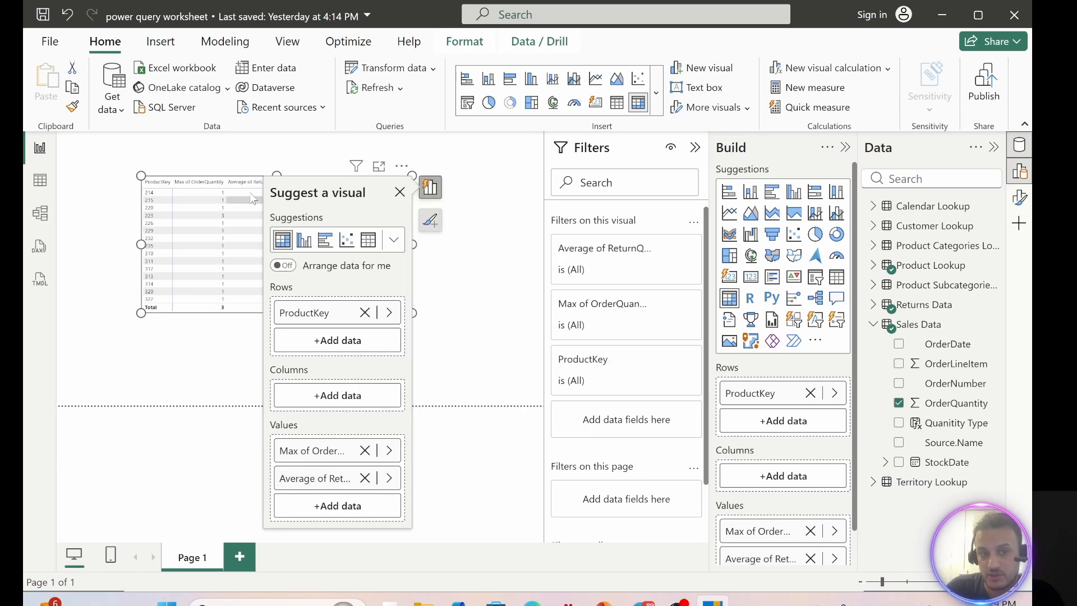
{"action": "right_click", "coordinate": [310, 478]}
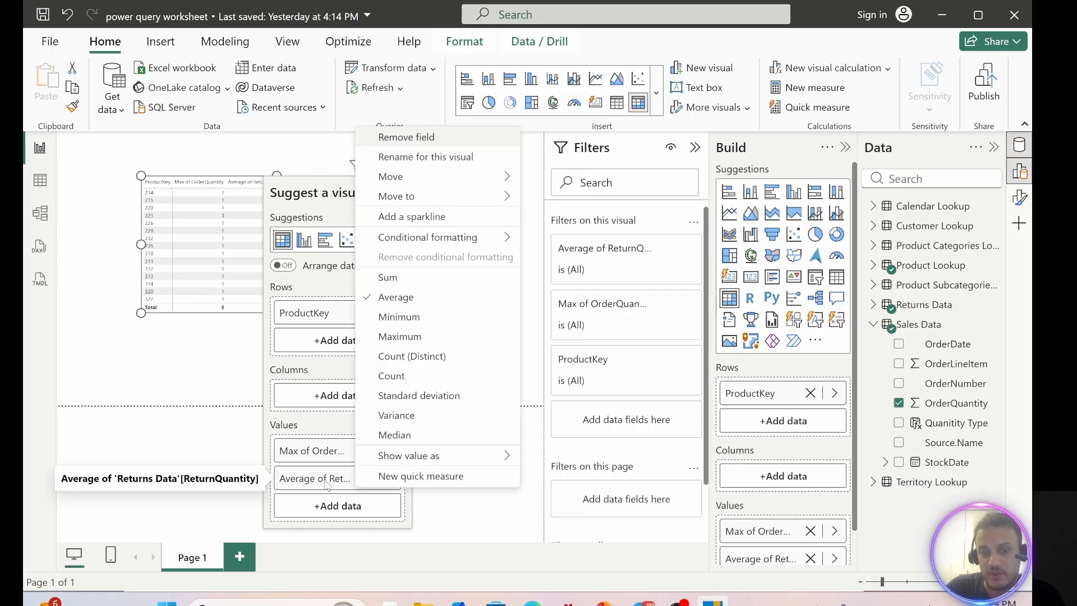
{"action": "left_click", "coordinate": [400, 318]}
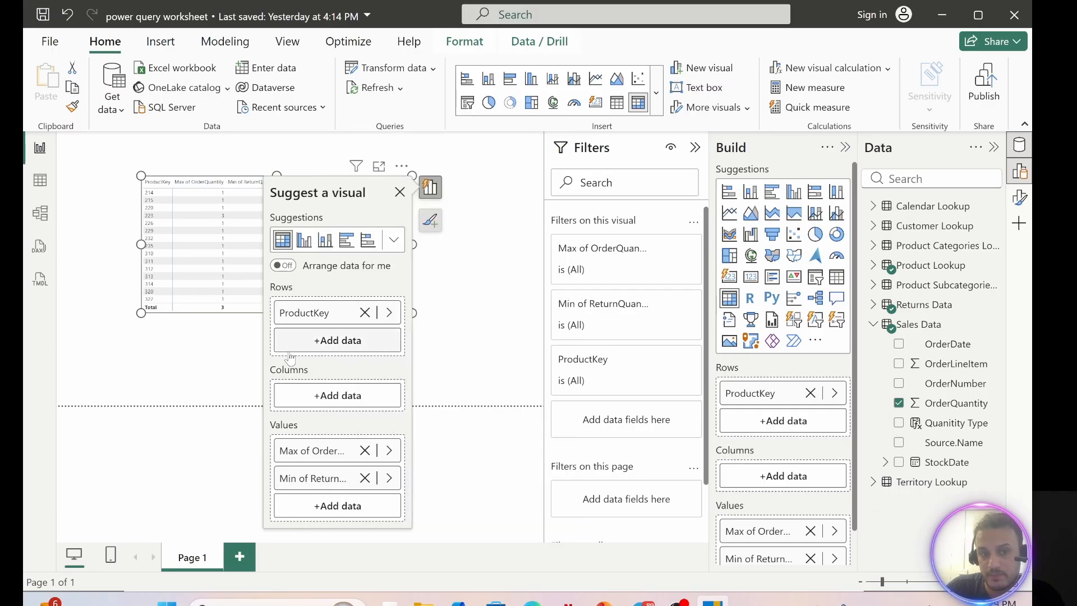
Change the matrix's OrderQuantity aggregation to Sum, and finally to Average
{"action": "right_click", "coordinate": [314, 478]}
{"action": "right_click", "coordinate": [303, 450]}
{"action": "right_click", "coordinate": [311, 452]}
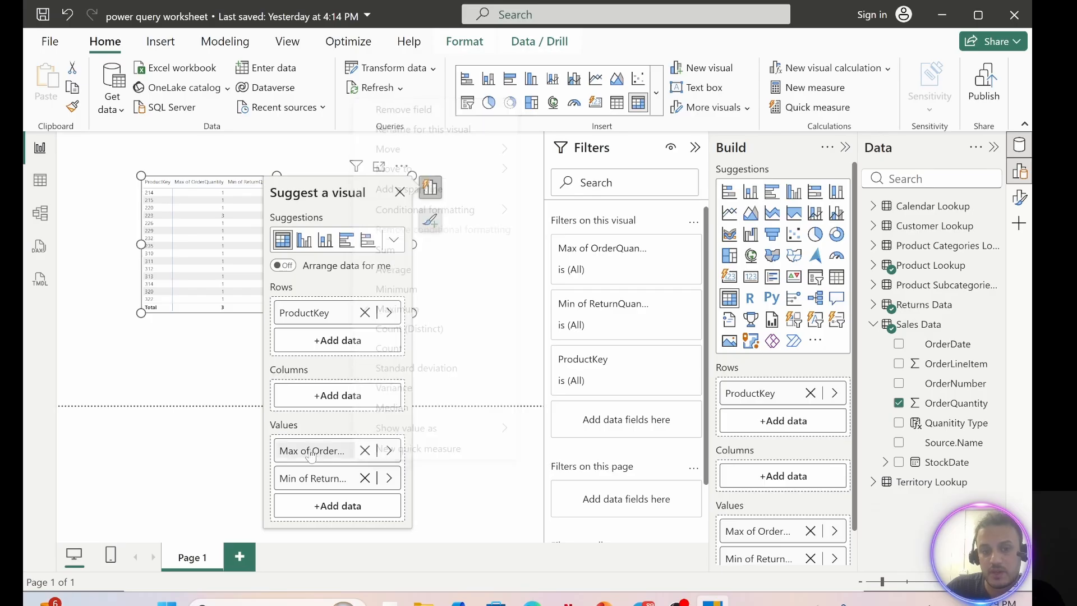
{"action": "right_click", "coordinate": [314, 453]}
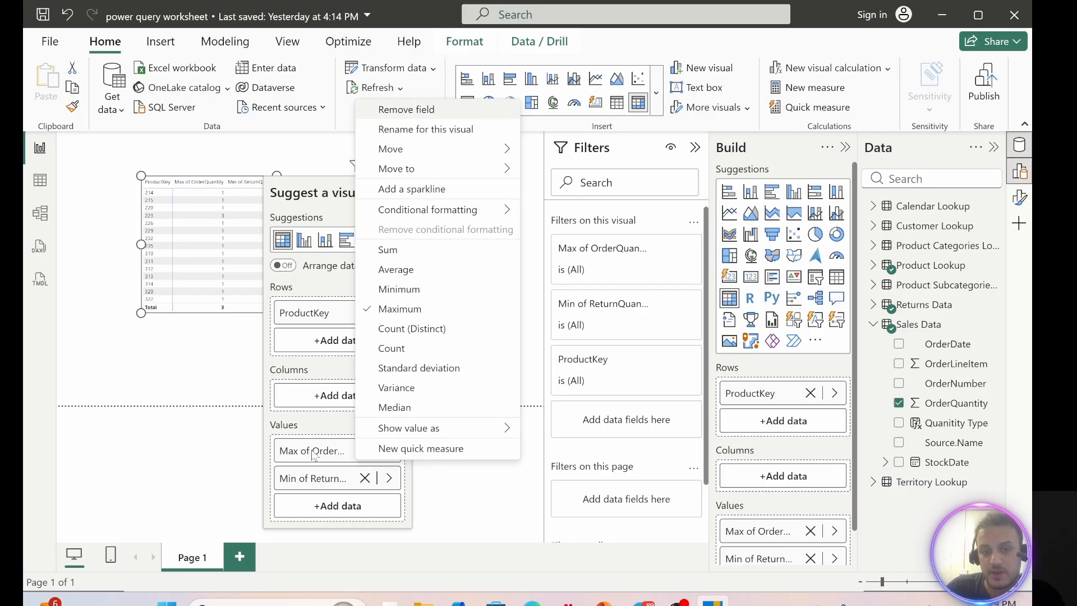
{"action": "left_click", "coordinate": [388, 250]}
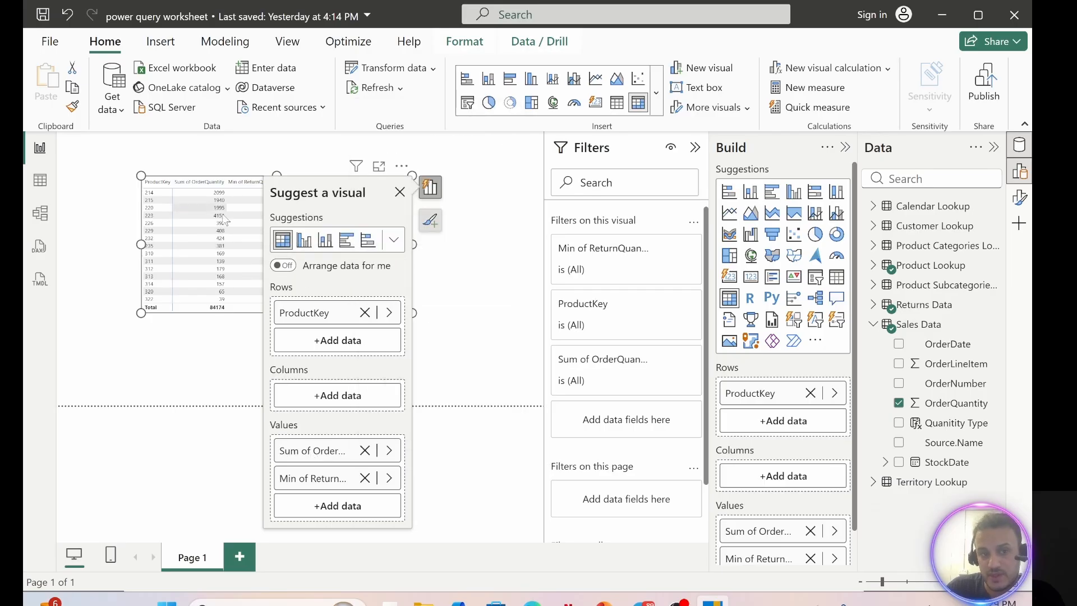
{"action": "right_click", "coordinate": [335, 450]}
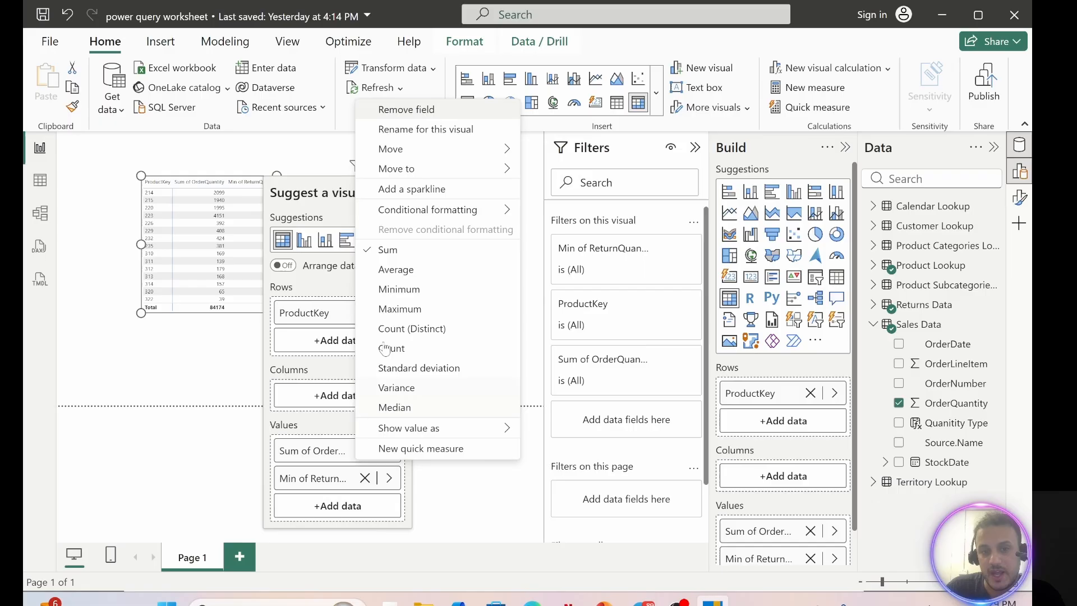
{"action": "left_click", "coordinate": [396, 270]}
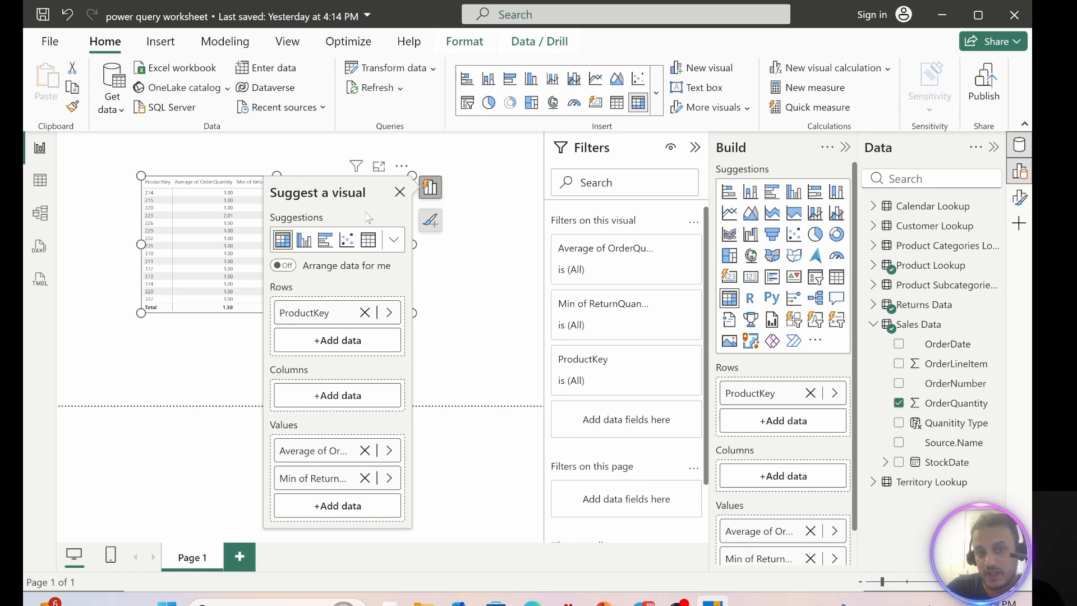
Close the visual suggestions and collapse Filters and Build to enlarge the report canvas
{"action": "left_click", "coordinate": [400, 192]}
{"action": "left_click", "coordinate": [695, 147]}
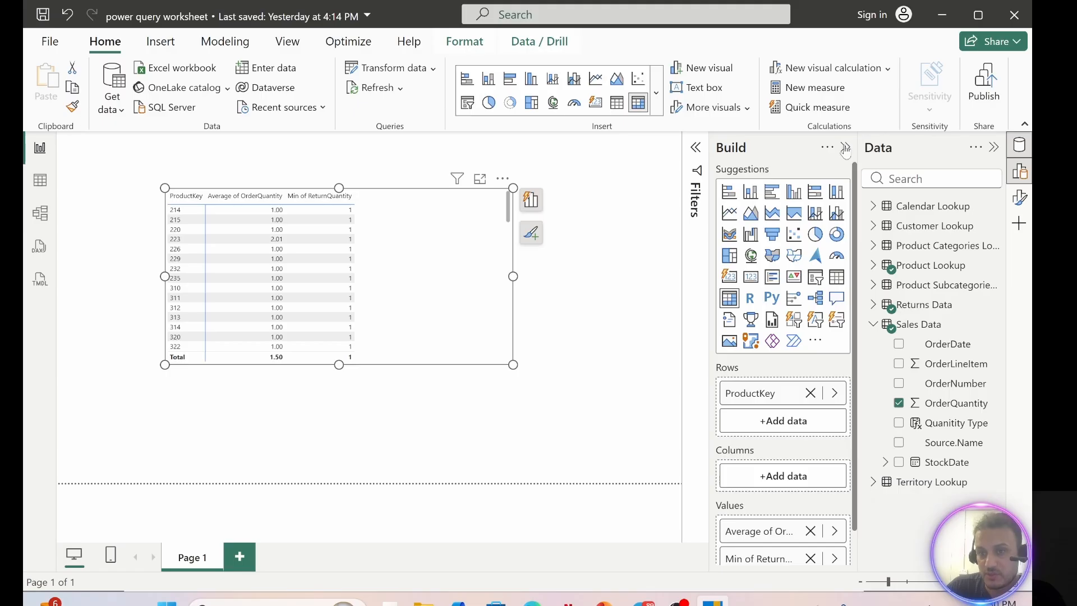
{"action": "left_click", "coordinate": [845, 148]}
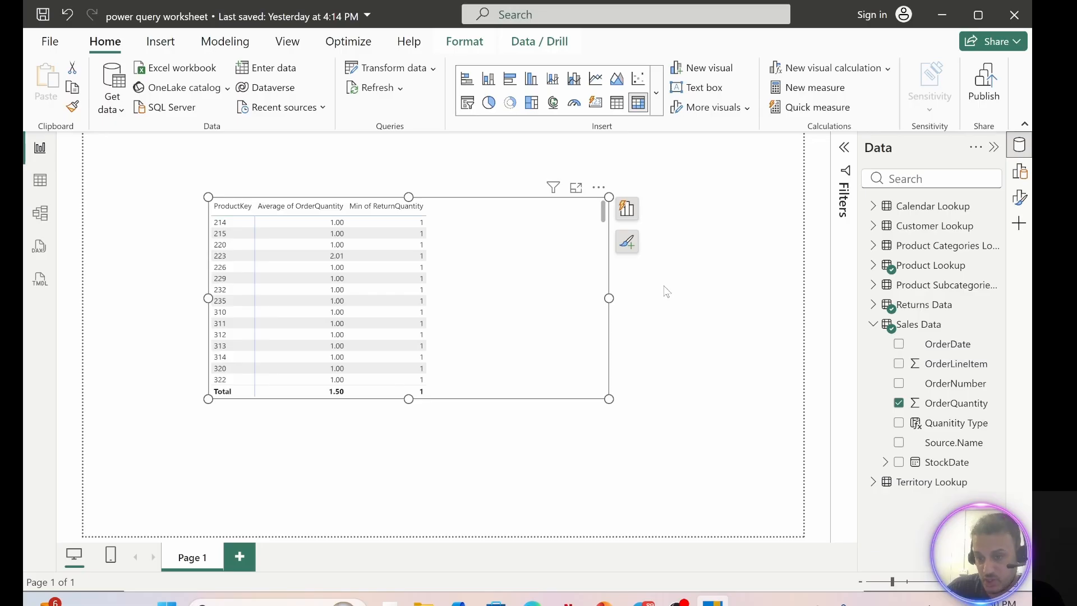
Create a new measure in the Sales Data table
{"action": "left_click", "coordinate": [912, 325]}
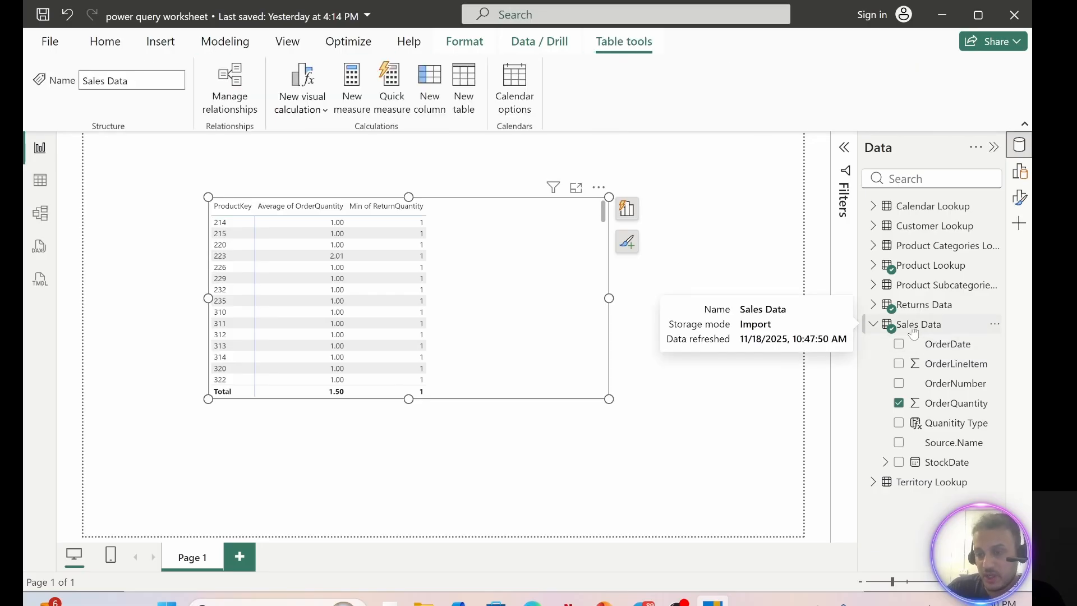
{"action": "right_click", "coordinate": [914, 331]}
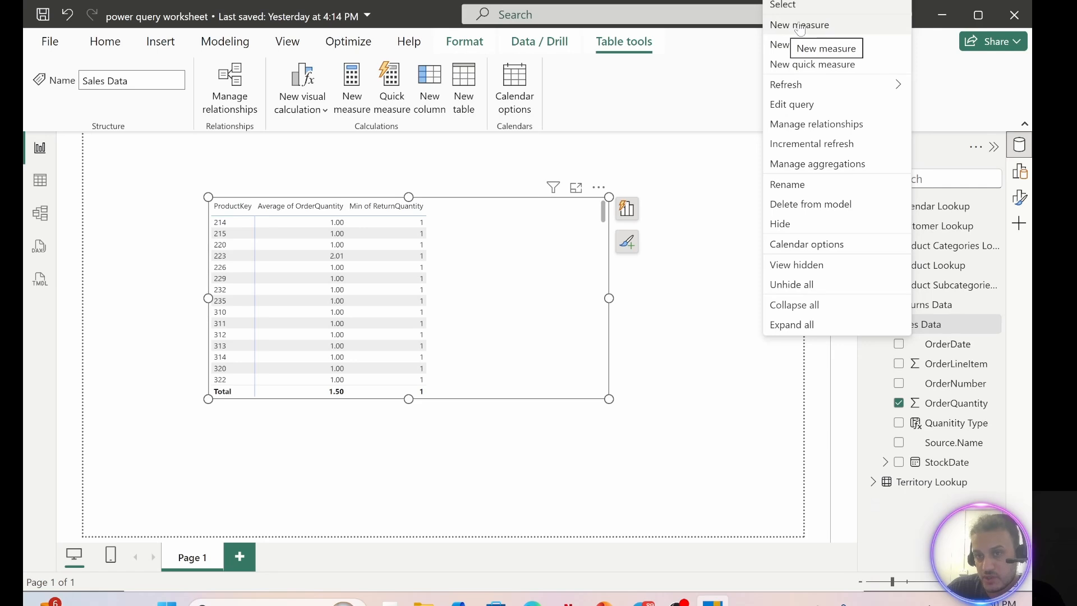
{"action": "left_click", "coordinate": [705, 306]}
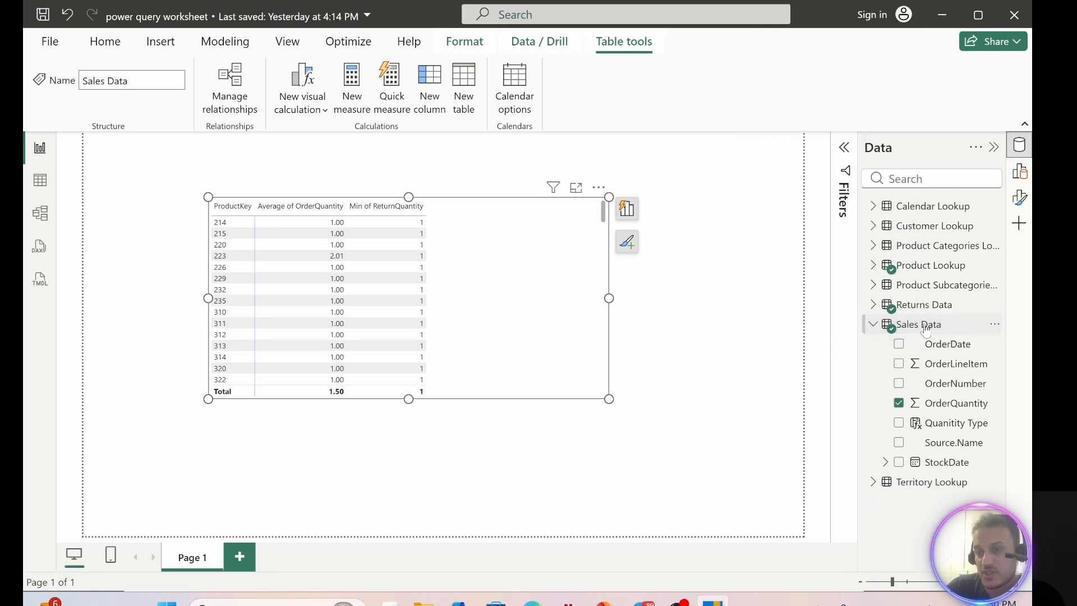
{"action": "left_click", "coordinate": [922, 325]}
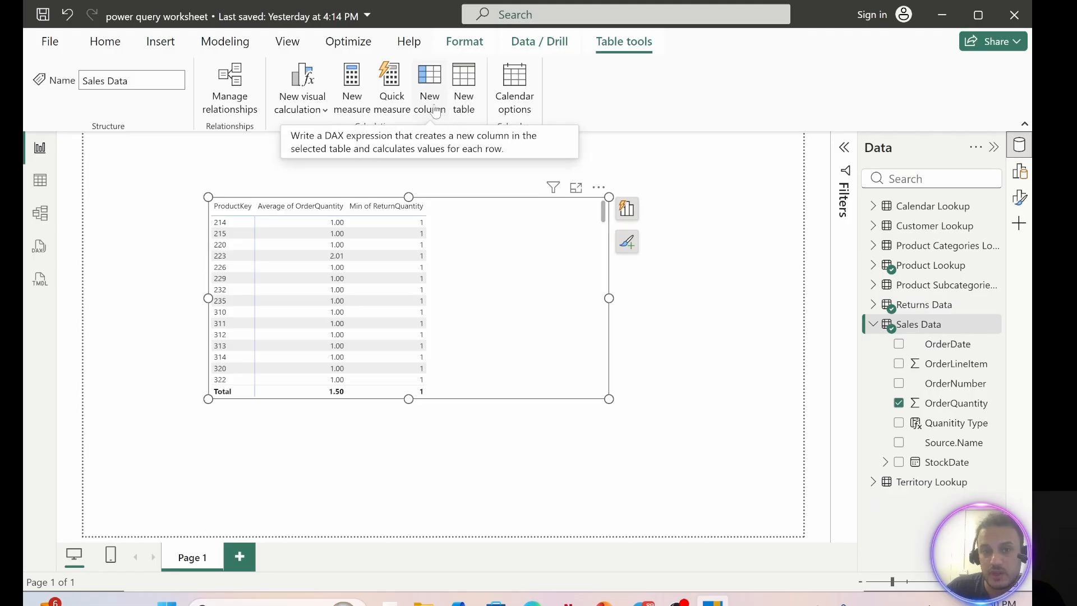
{"action": "left_click", "coordinate": [352, 104]}
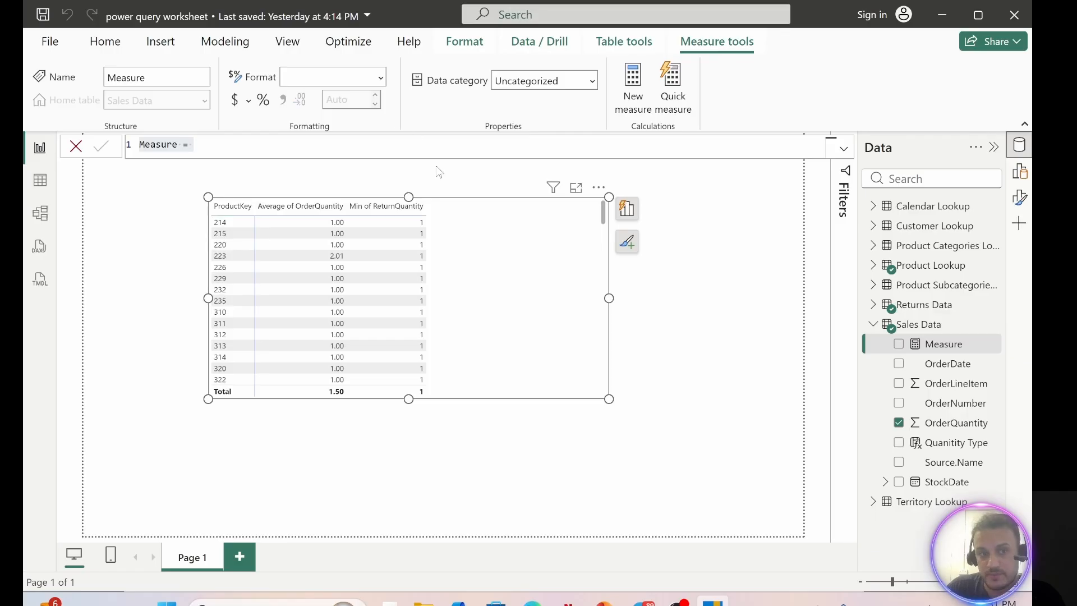
{"action": "left_click", "coordinate": [843, 150]}
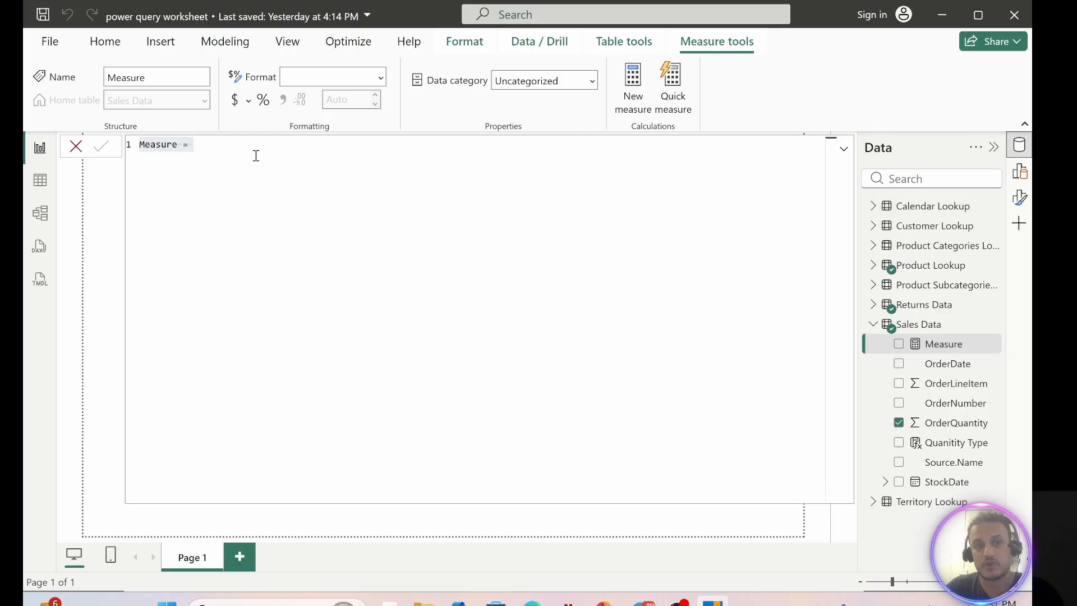
{"action": "left_click", "coordinate": [843, 148]}
Replace the measure's default name in the formula with Order Quanitity, followed by an equals sign and a new line
{"action": "left_click", "coordinate": [248, 141]}
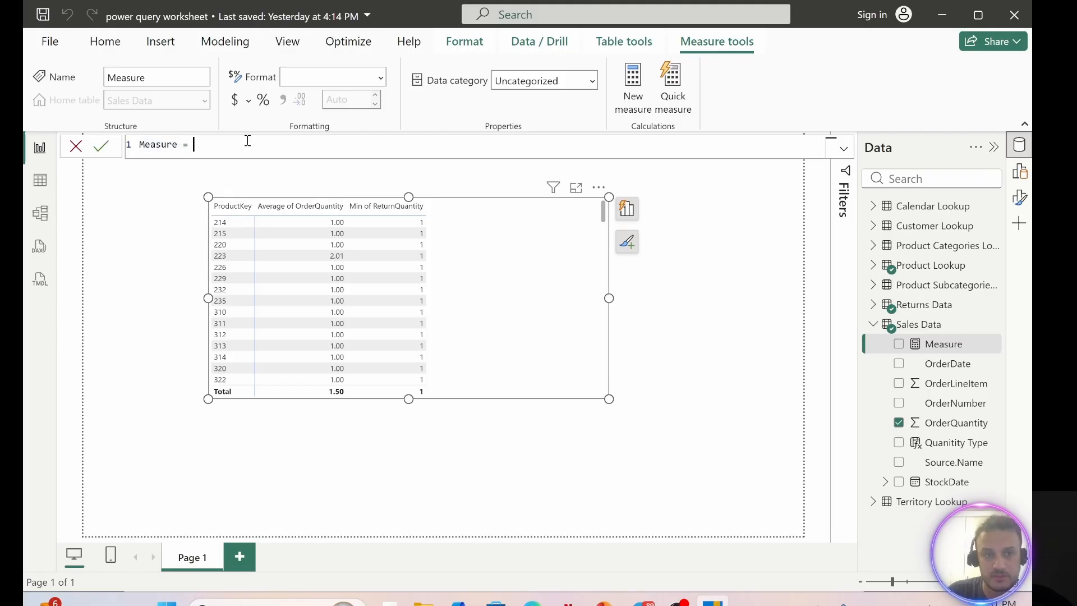
{"action": "left_click_drag", "start_coordinate": [204, 148], "coordinate": [140, 145]}
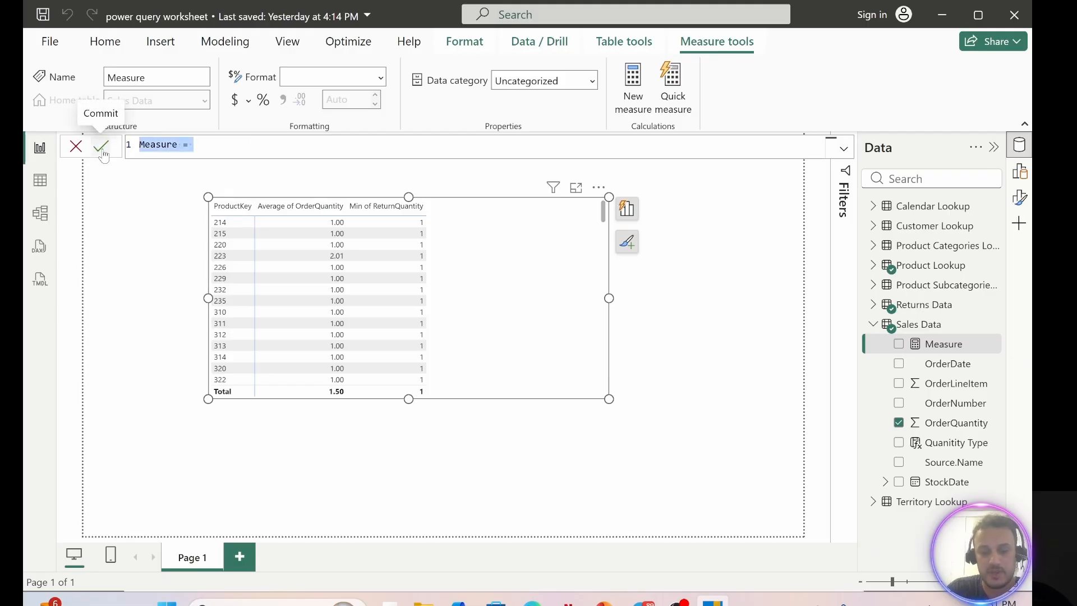
{"action": "type", "text": "Order Quani"}
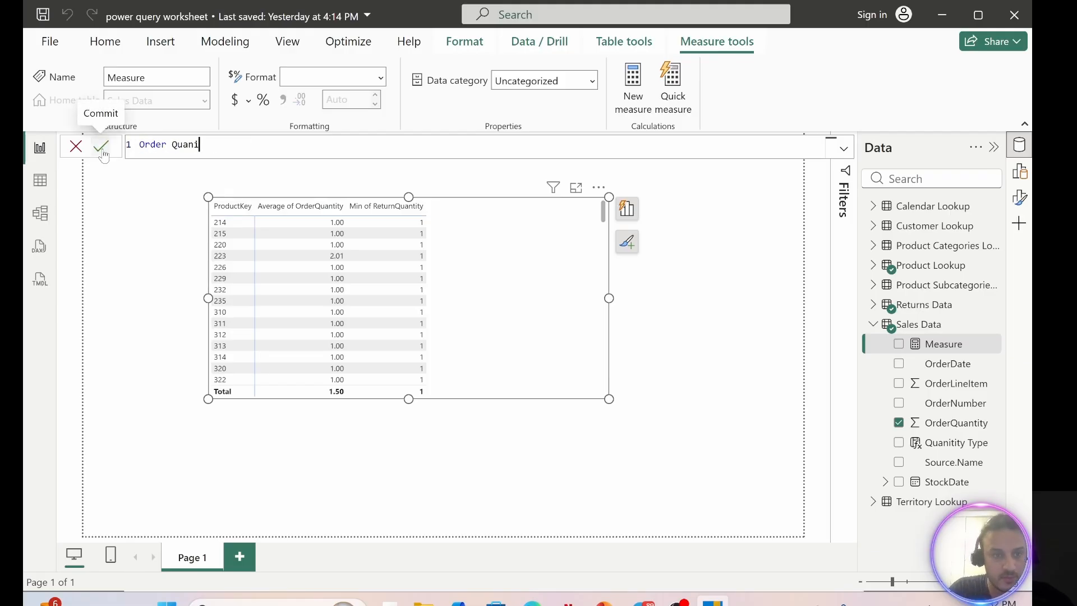
{"action": "type", "text": "ti"}
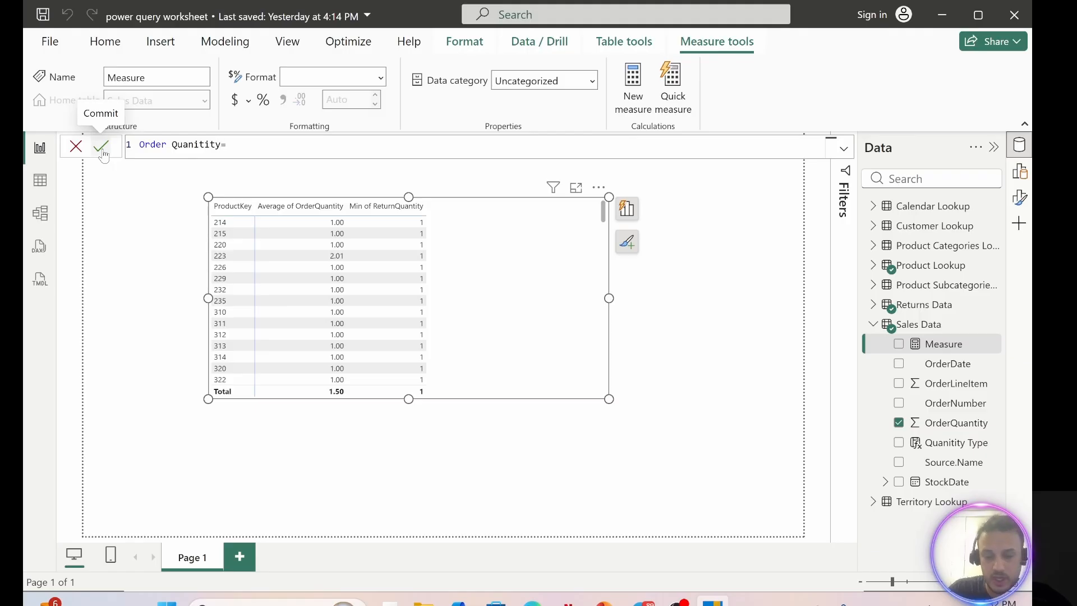
{"action": "type", "text": "ty="}
{"action": "key", "text": "shift+Return"}
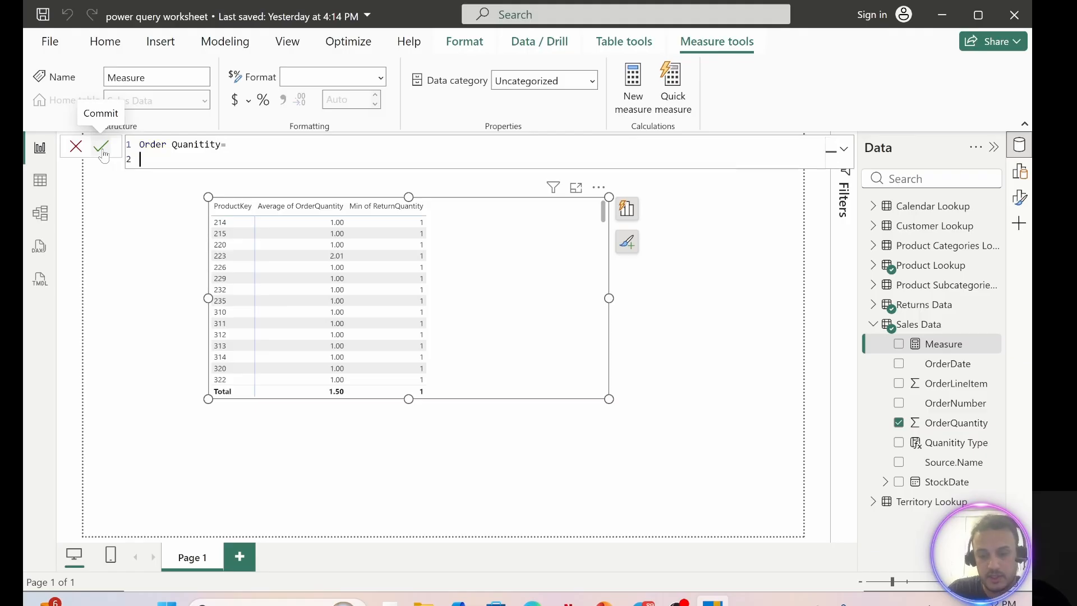
Complete the Order Quanitity measure's formula with SUM('Sales Data'[OrderQuantity])
{"action": "type", "text": "sum"}
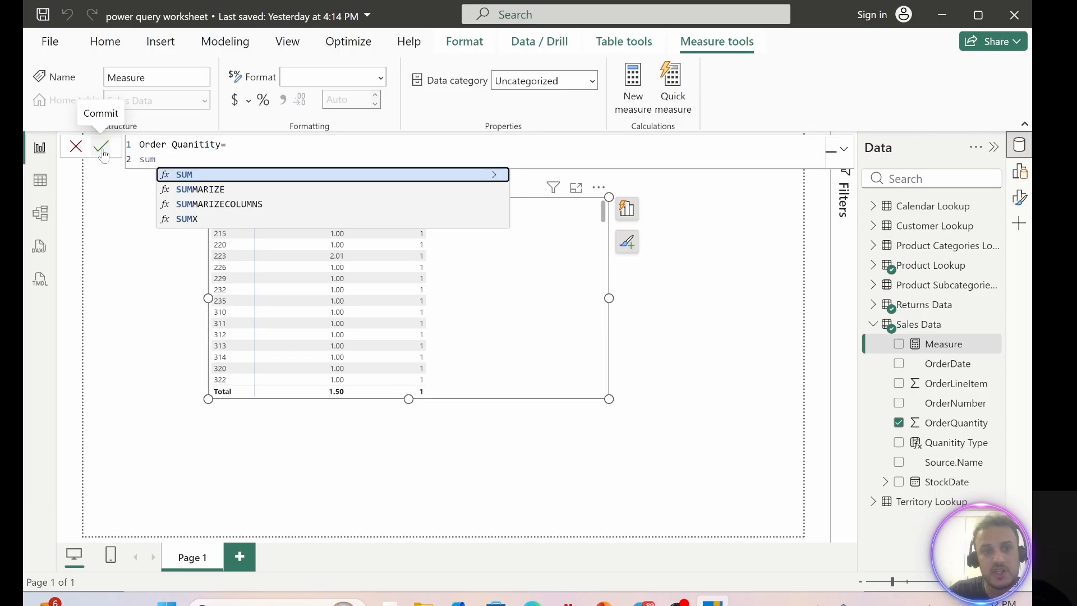
{"action": "double_click", "coordinate": [196, 178]}
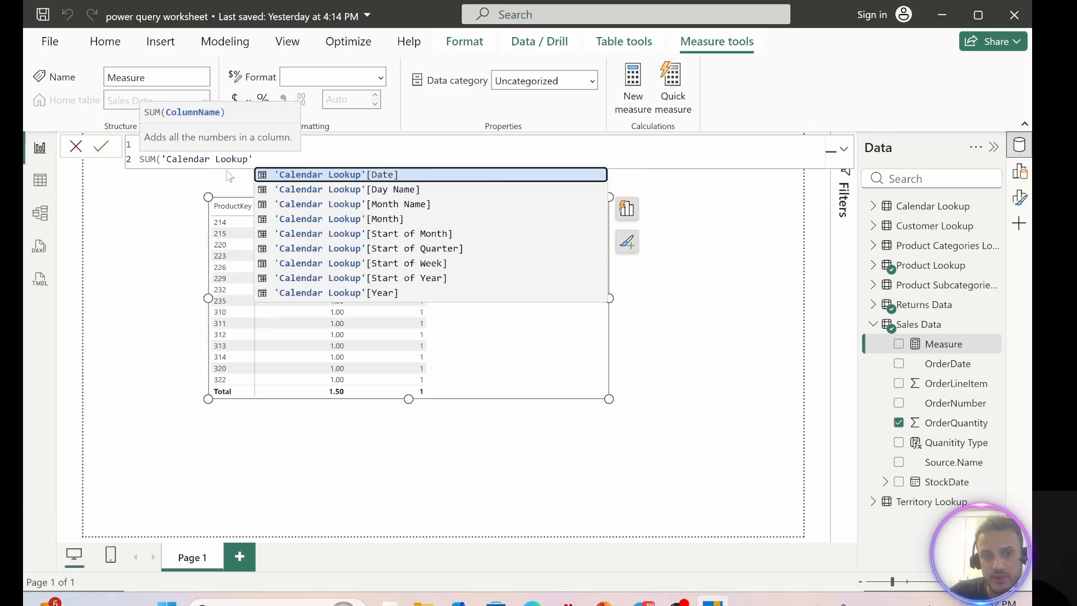
{"action": "left_click_drag", "start_coordinate": [252, 159], "coordinate": [162, 160]}
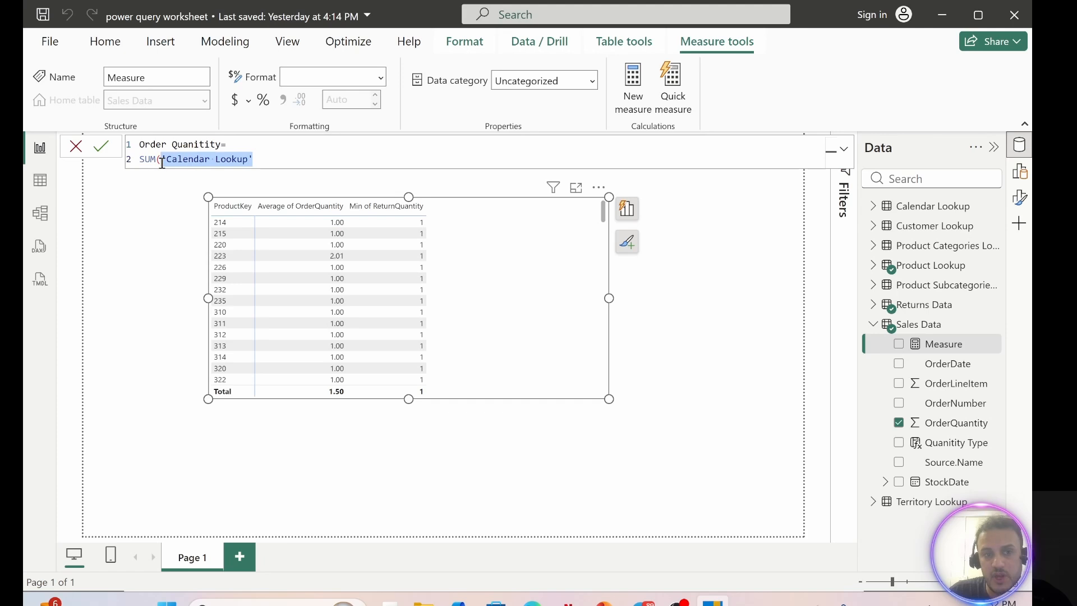
{"action": "key", "text": "BackSpace"}
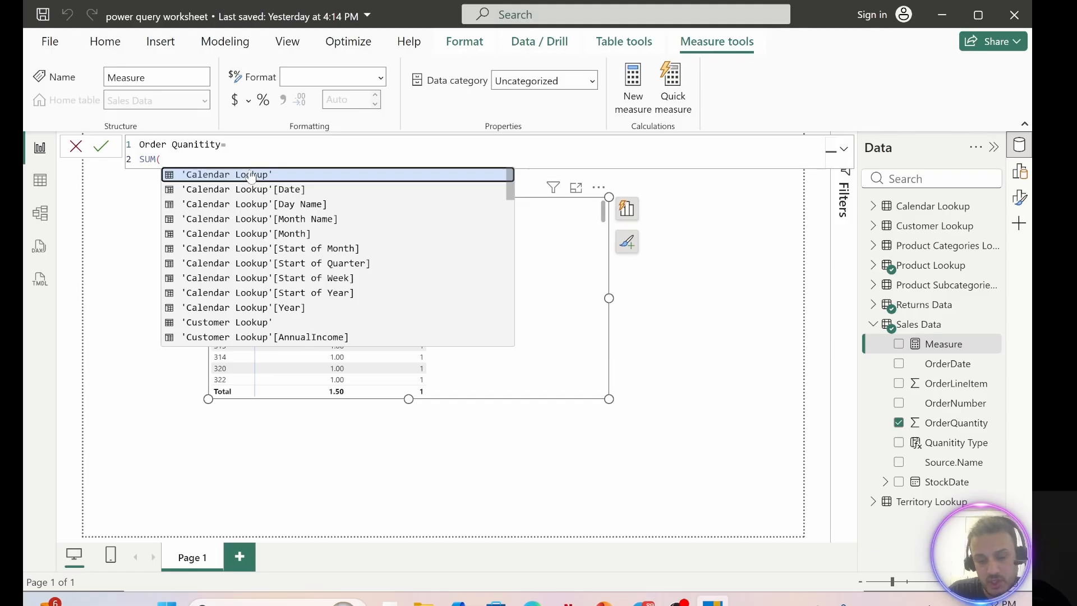
{"action": "type", "text": "s"}
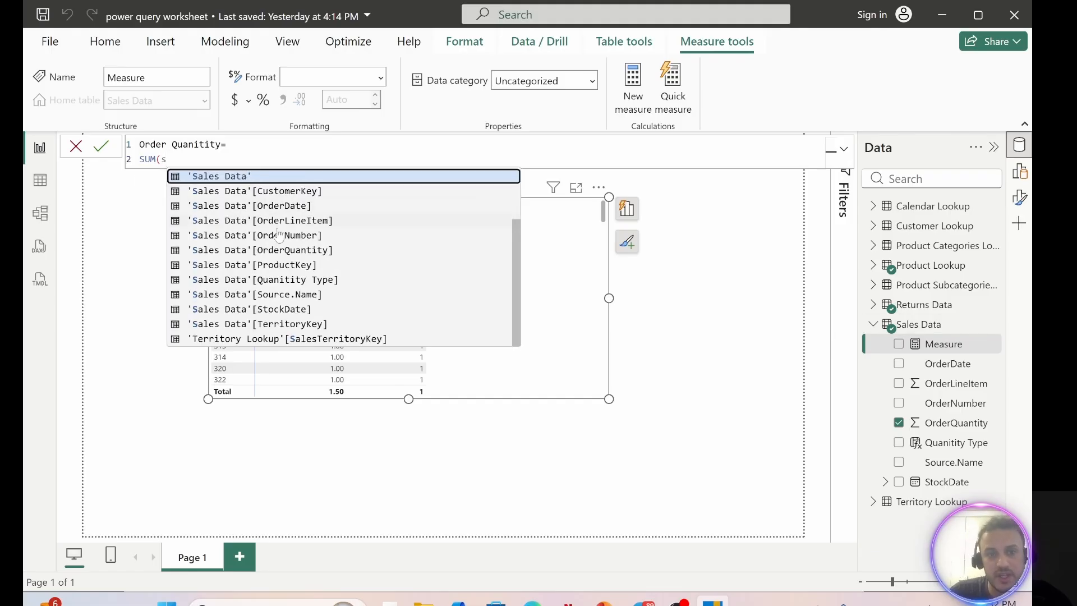
{"action": "left_click", "coordinate": [309, 250]}
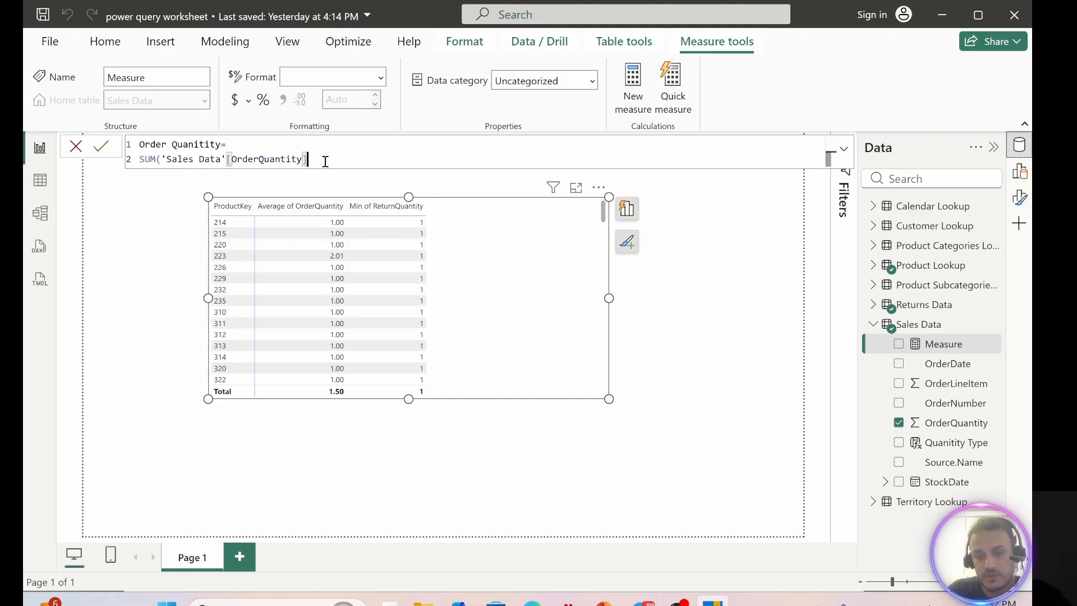
{"action": "type", "text": ")"}
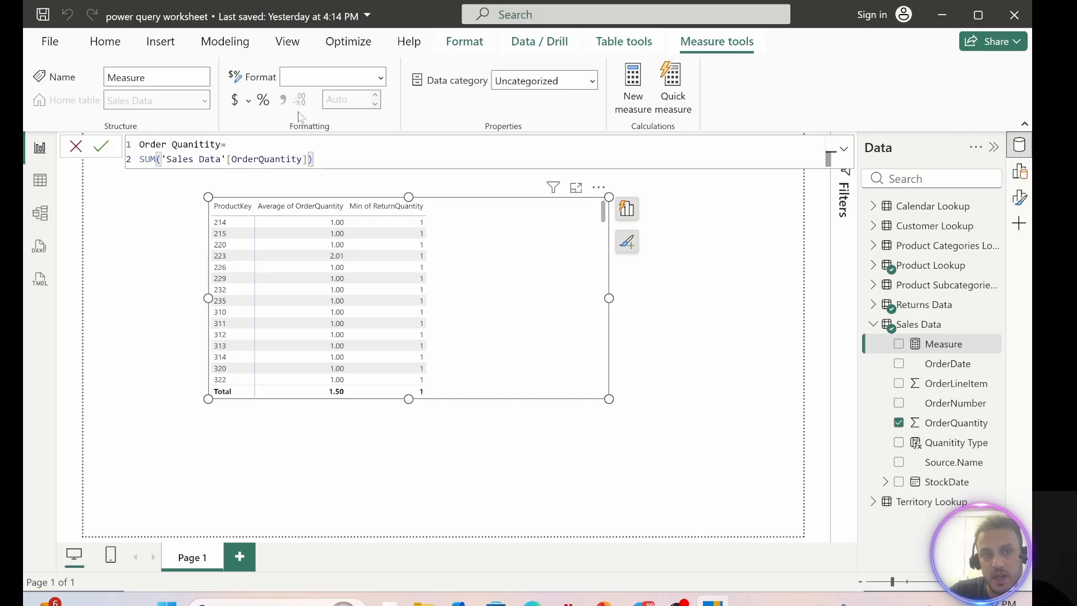
Commit the Order Quanitity measure, format it as a whole number with a thousands separator, and expand its formula editor
{"action": "left_click", "coordinate": [383, 79]}
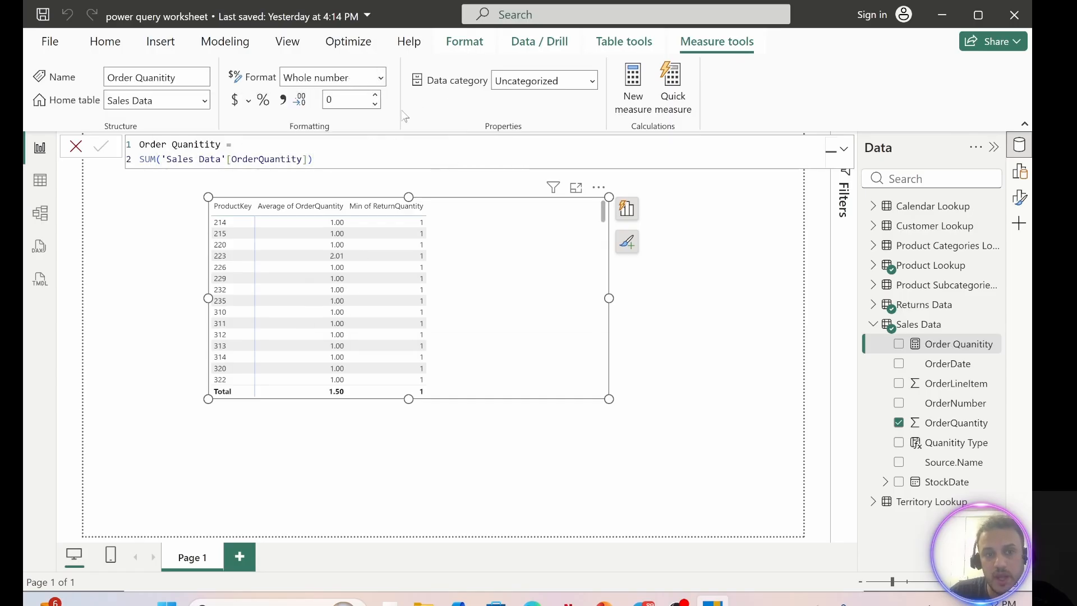
{"action": "left_click", "coordinate": [284, 102]}
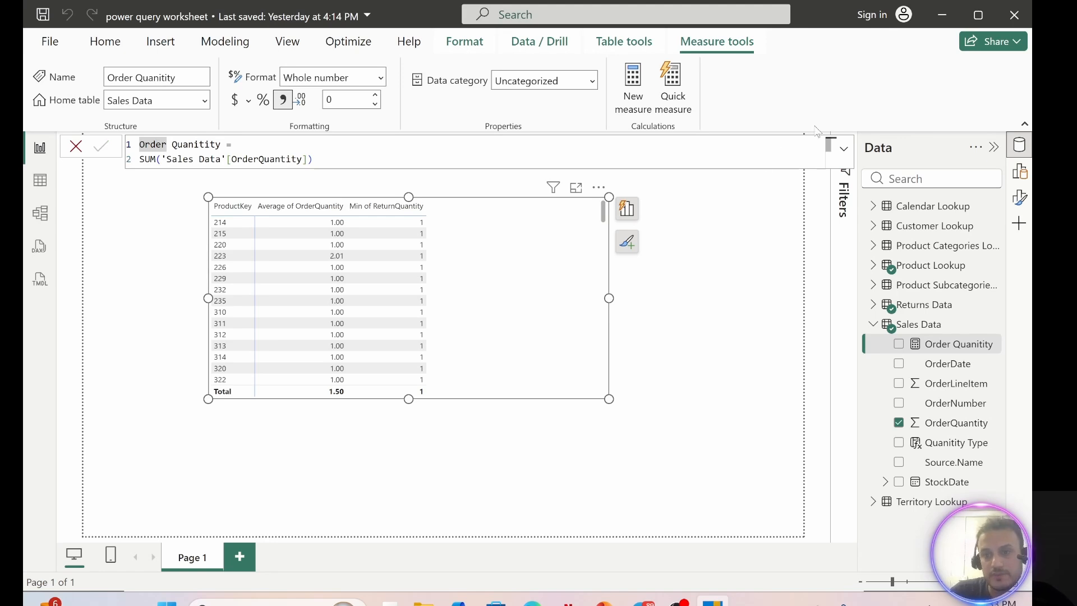
{"action": "left_click", "coordinate": [843, 159]}
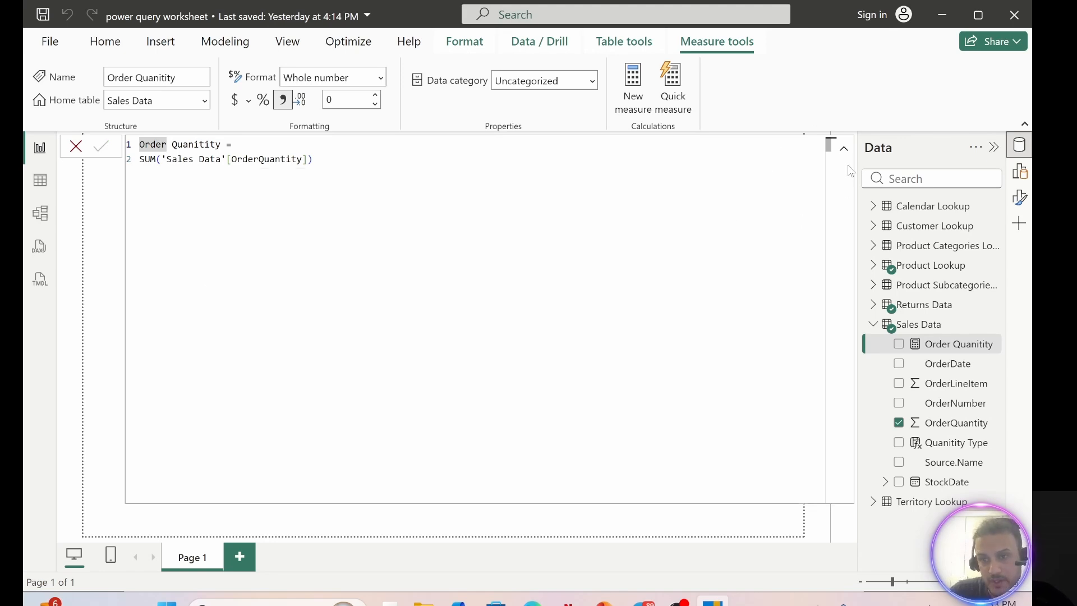
Add the Order Quanitity measure to the ProductKey matrix and change the matrix's OrderQuantity aggregation to Sum
{"action": "left_click", "coordinate": [843, 148]}
{"action": "left_click", "coordinate": [764, 243]}
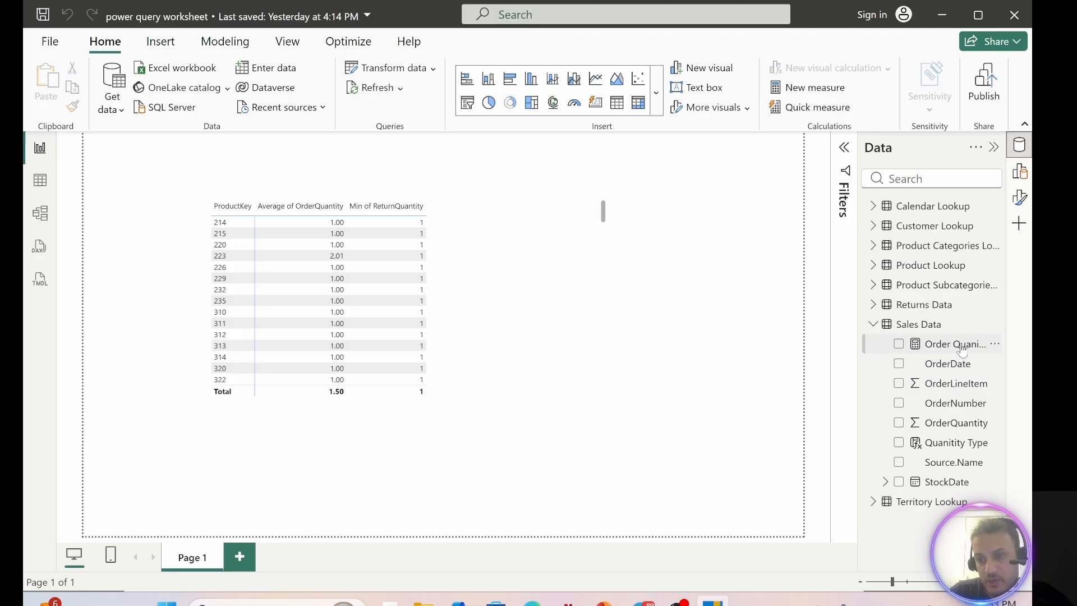
{"action": "left_click_drag", "start_coordinate": [962, 350], "coordinate": [490, 259]}
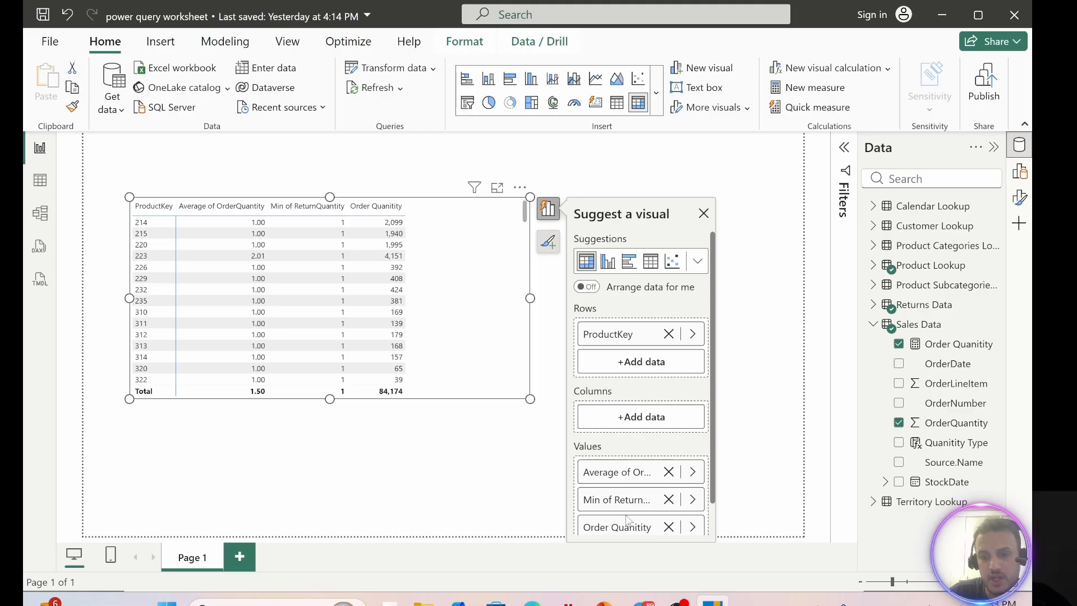
{"action": "right_click", "coordinate": [630, 475]}
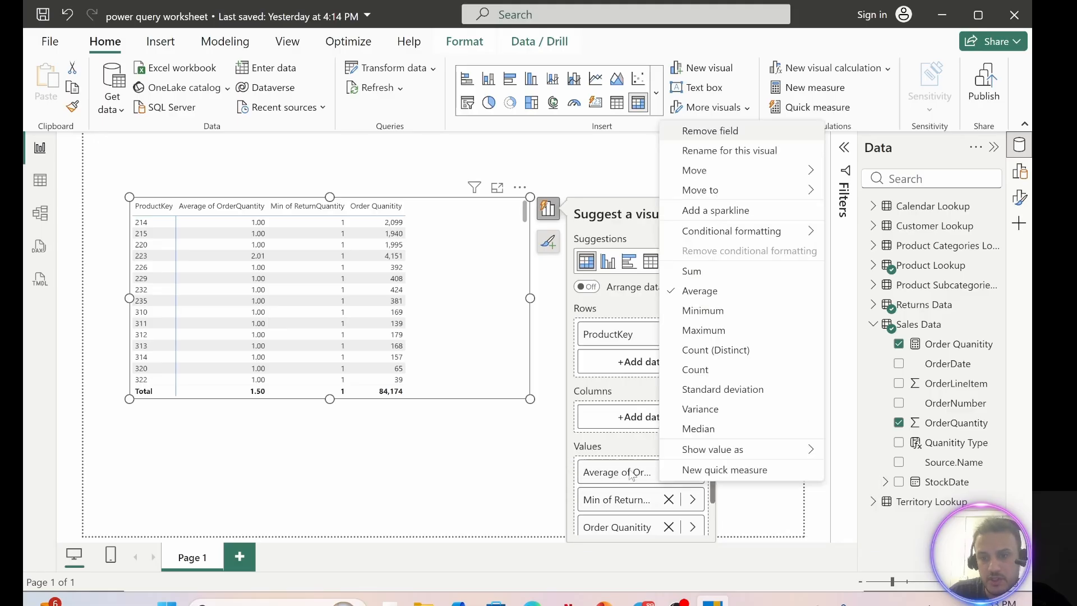
{"action": "left_click", "coordinate": [694, 272]}
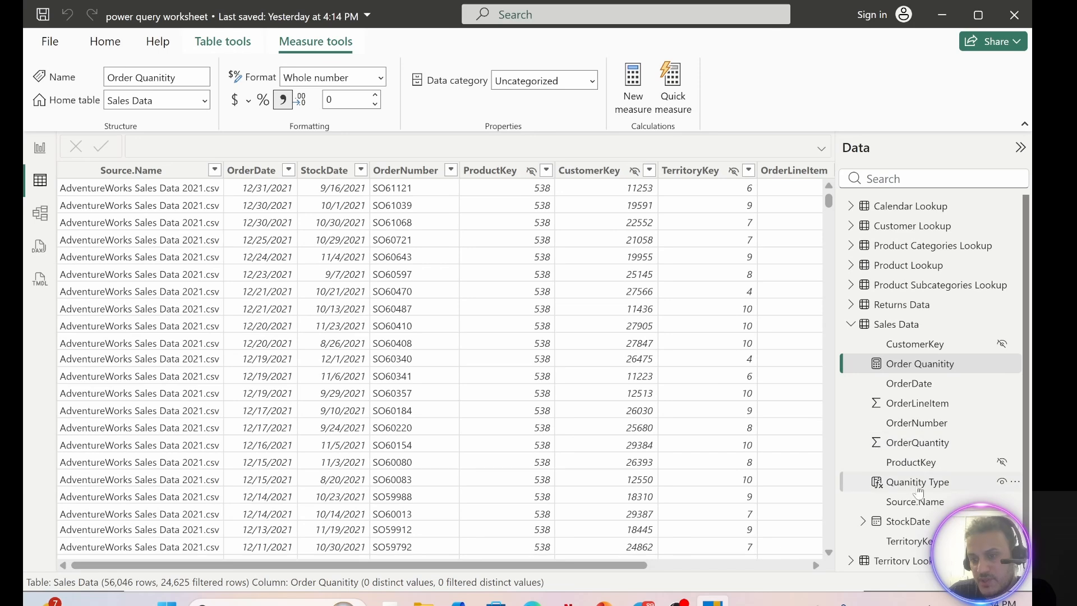
Examine the Sales Data table's last columns, including OrderQuantity and Quanitity Type, and select the Order Quanitity measure for comparison
{"action": "scroll", "coordinate": [919, 491], "scroll_direction": "down", "scroll_amount": 1}
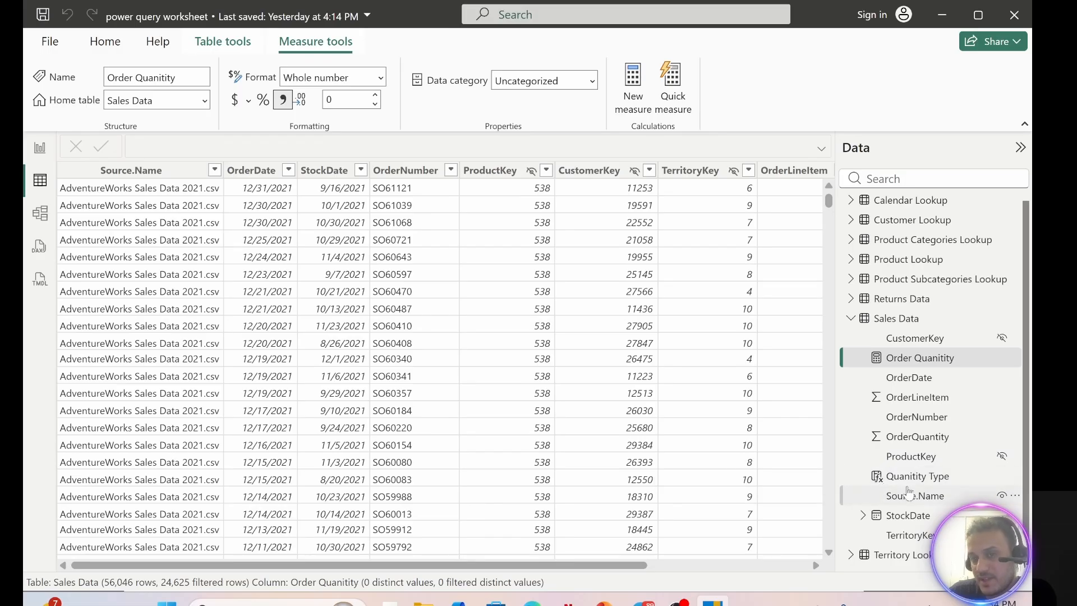
{"action": "left_click_drag", "start_coordinate": [638, 566], "coordinate": [830, 568]}
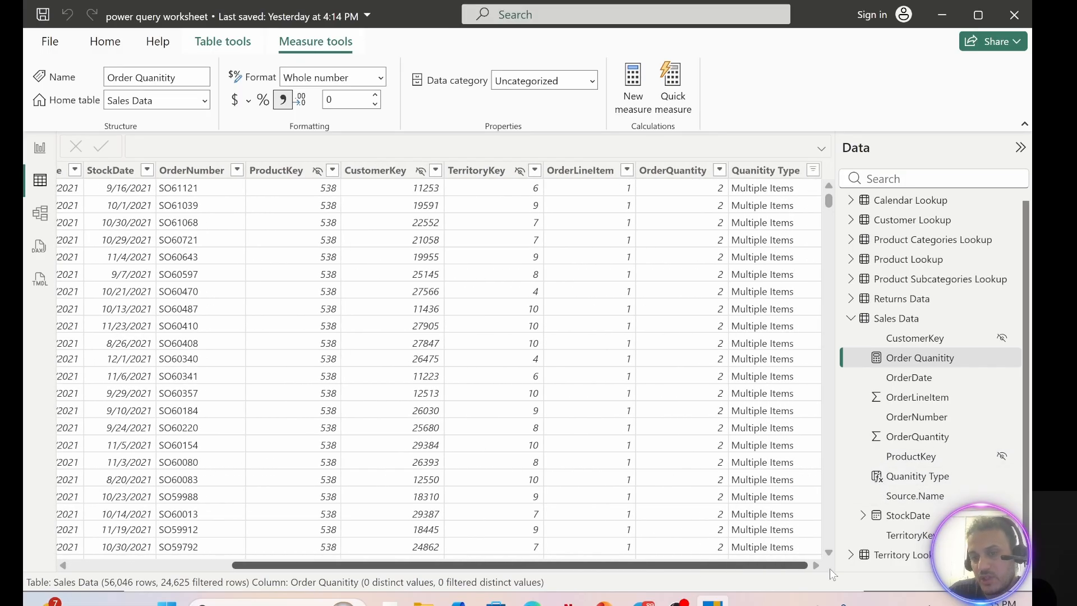
{"action": "left_click", "coordinate": [889, 360]}
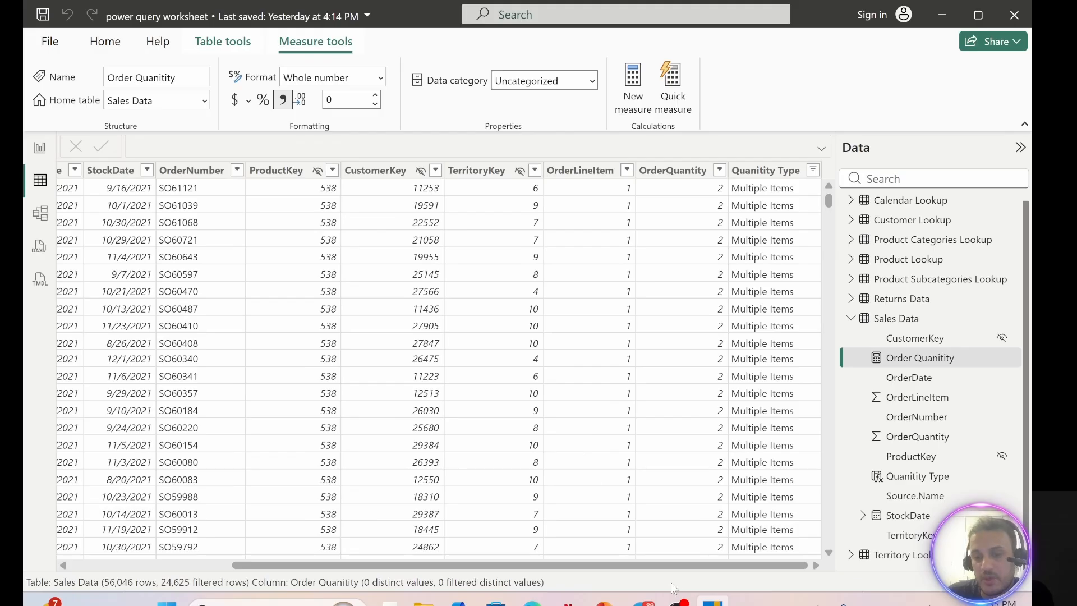
{"action": "mouse_move", "coordinate": [680, 602]}
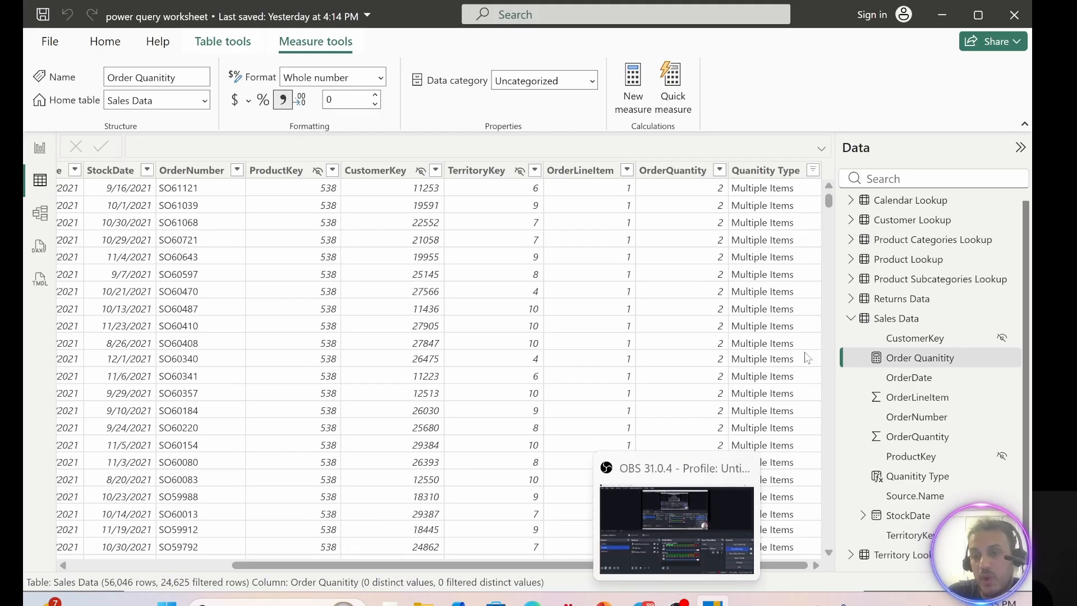